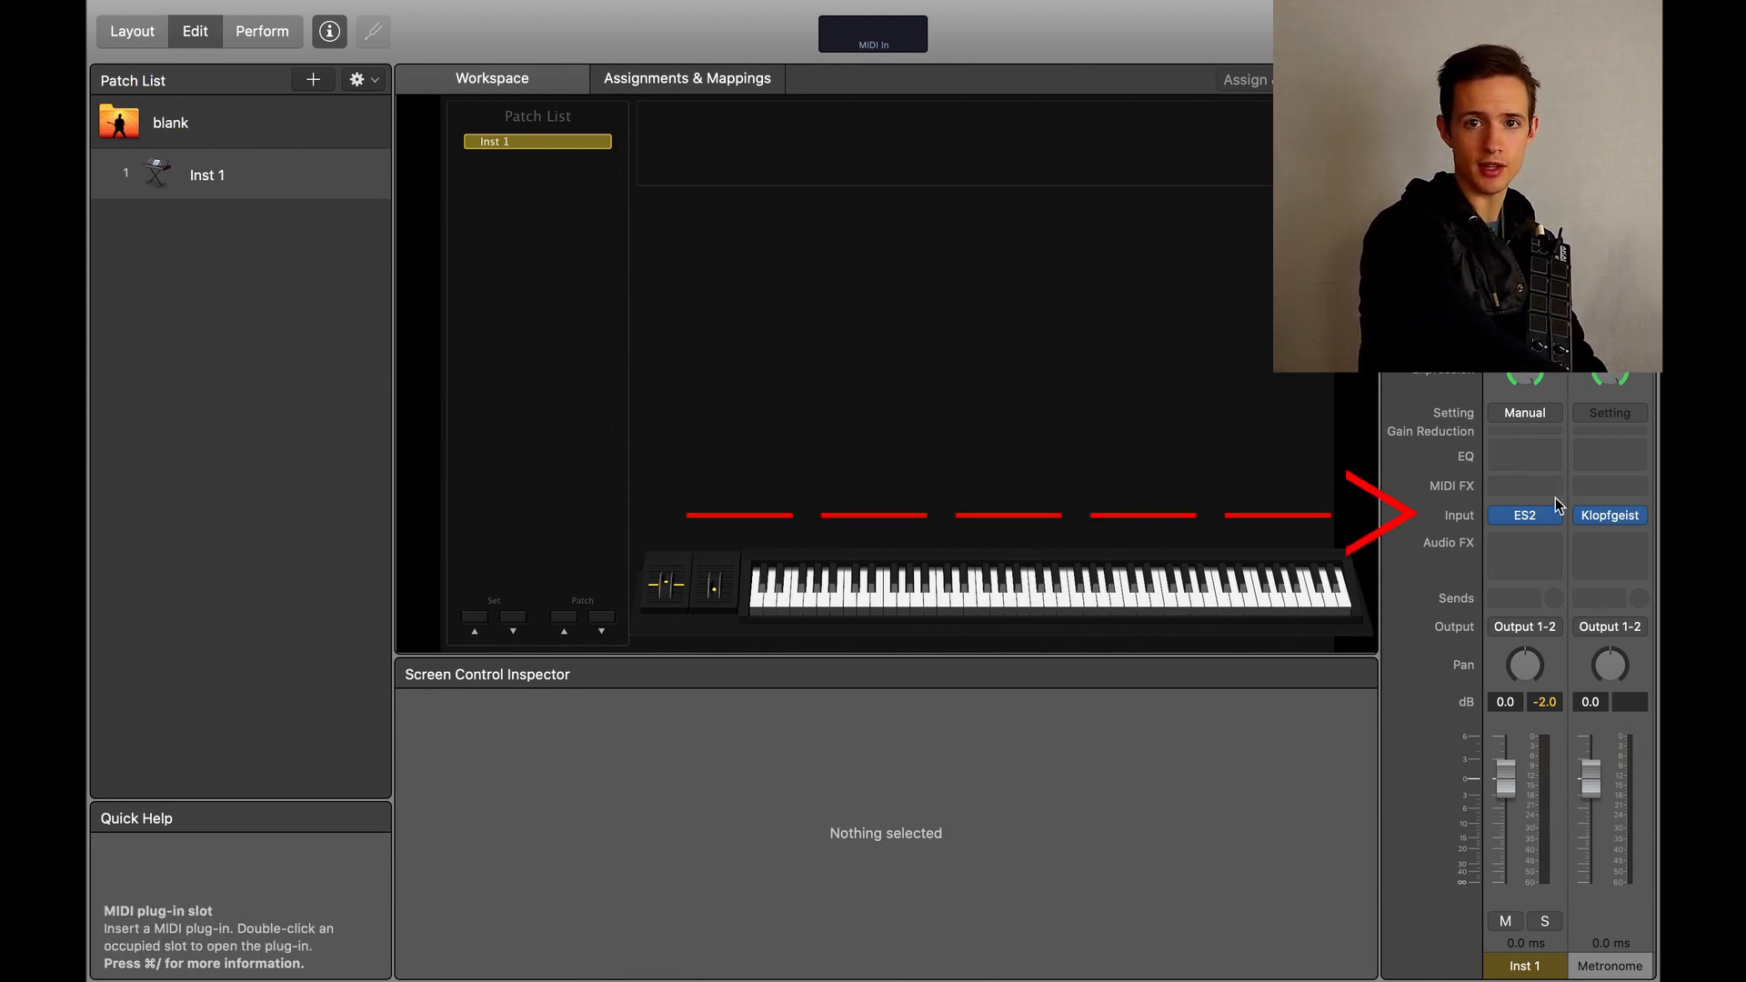
# Add six button controls to the empty screen layout, arranged in three rows of two above the keyboard
pyautogui.click(128, 31)
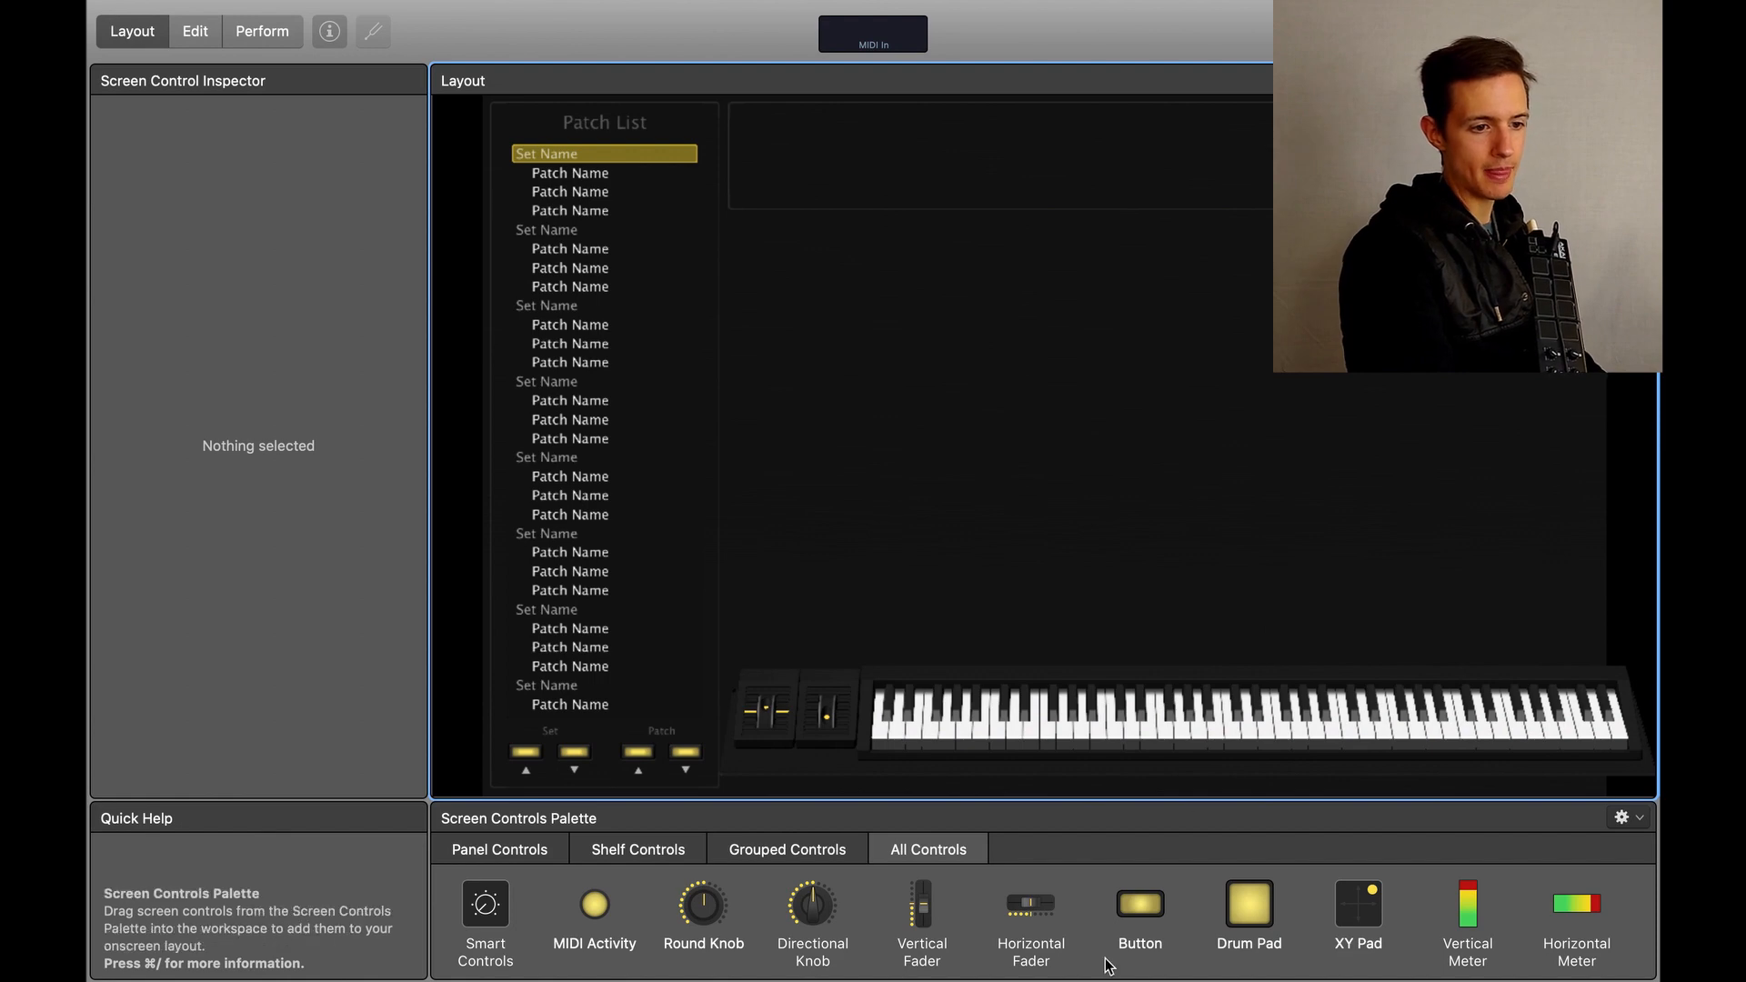
pyautogui.moveTo(1143, 913); pyautogui.dragTo(805, 286)
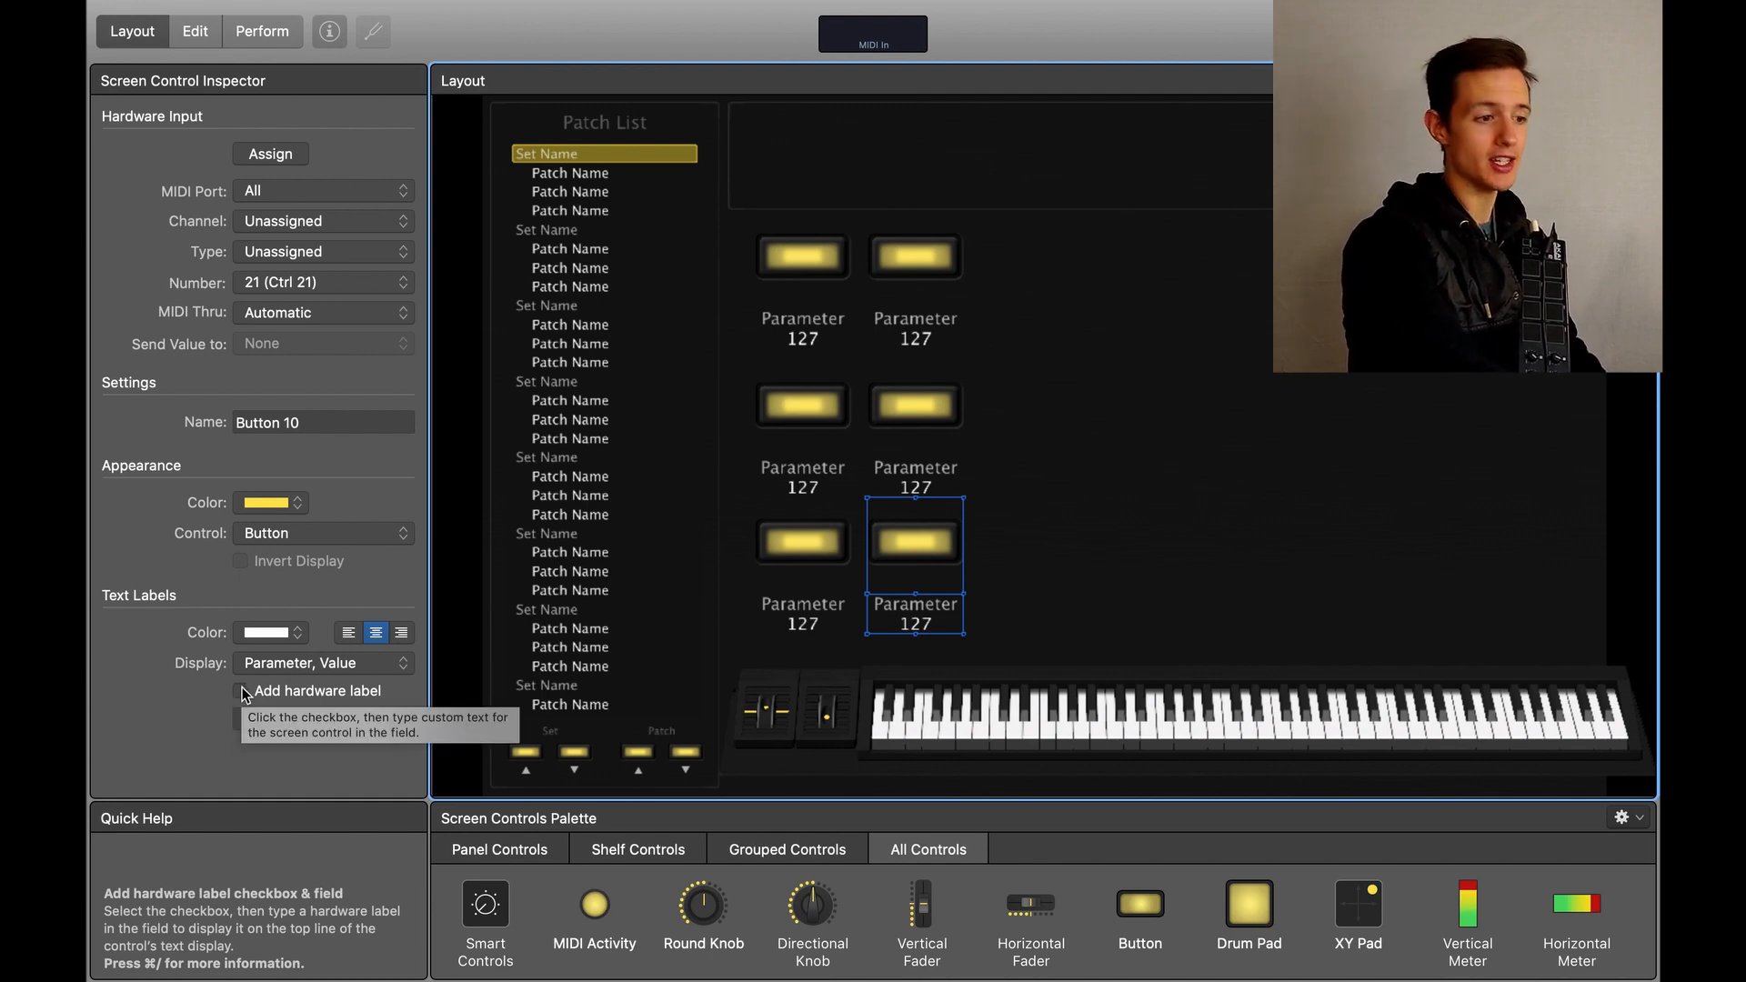
# Add hardware labels to the six buttons, row by row: A, B, Plus, Minus, One and Two
pyautogui.click(811, 270)
pyautogui.click(240, 690)
pyautogui.write('A')
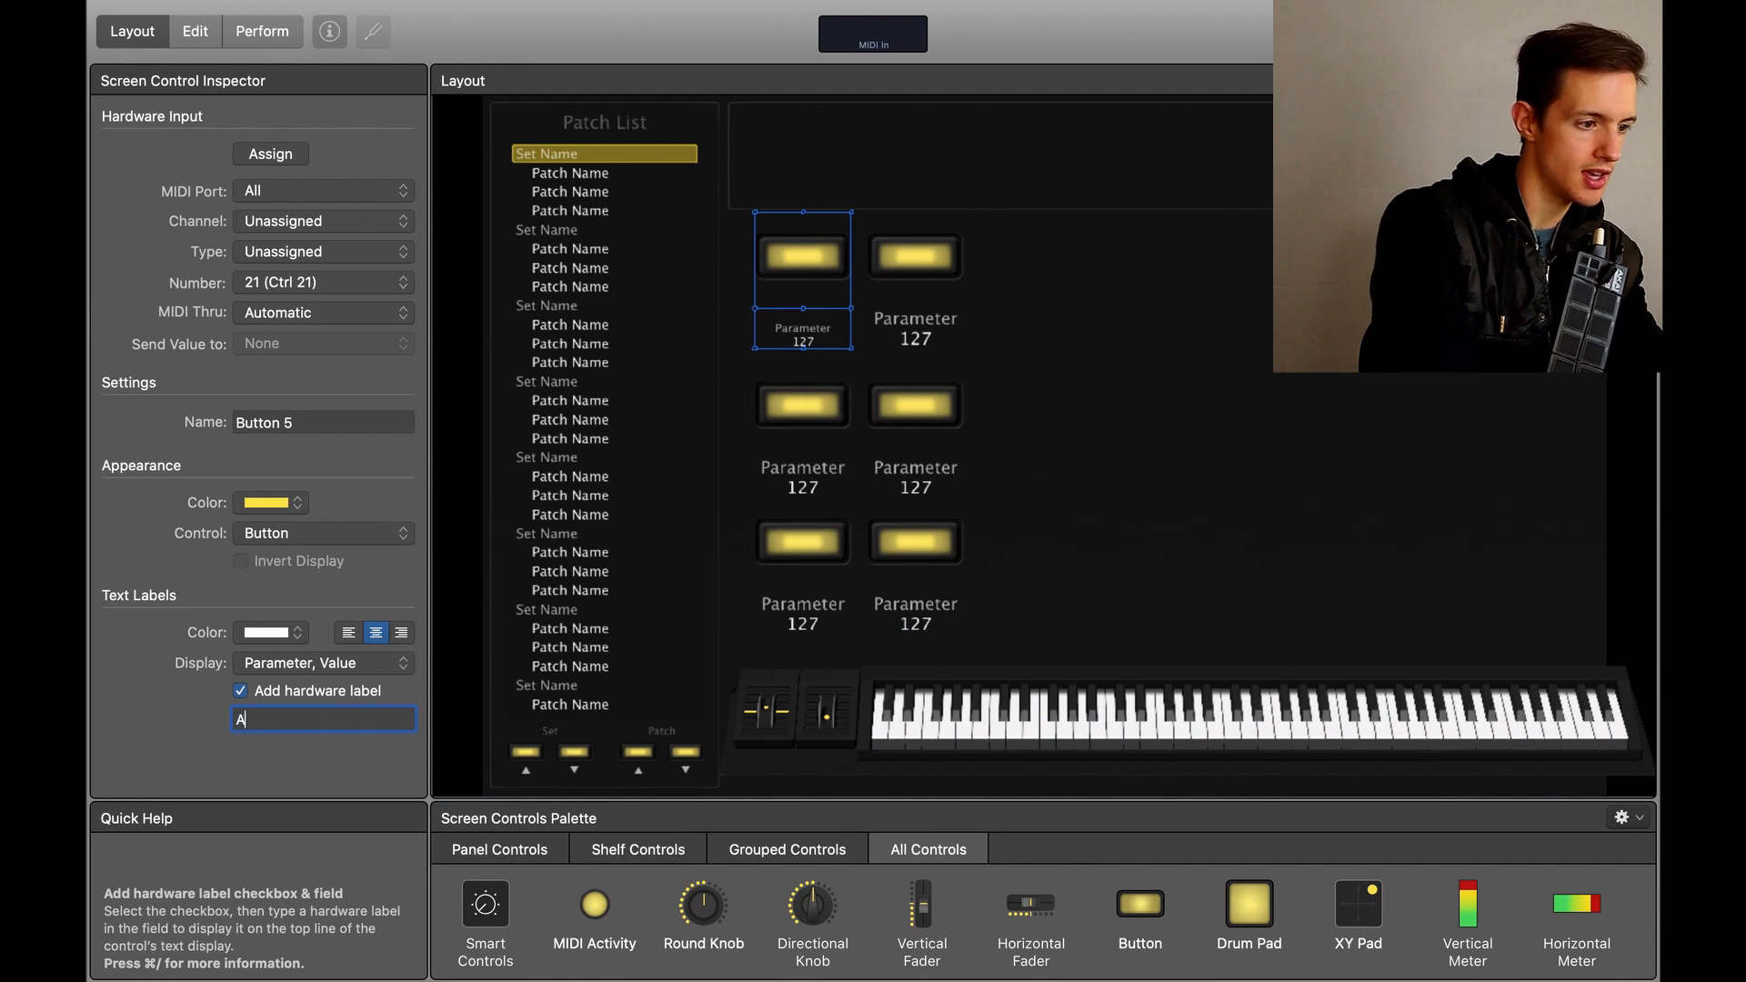
pyautogui.click(902, 281)
pyautogui.click(258, 691)
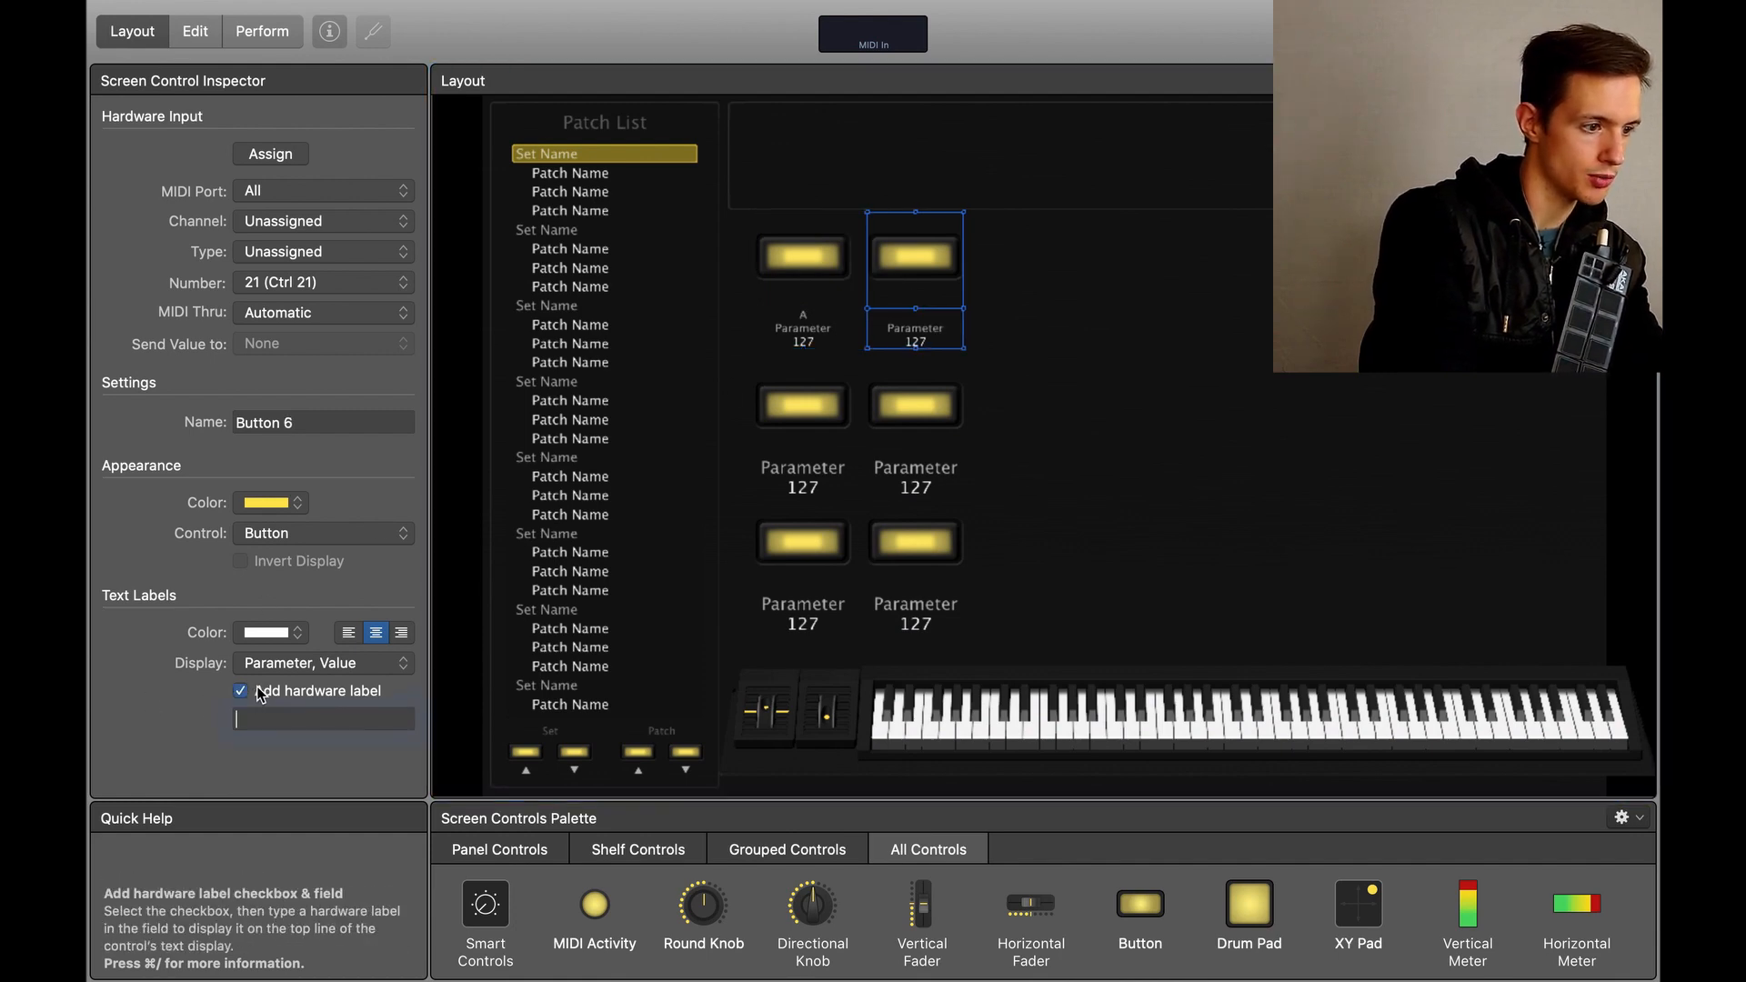
pyautogui.write('B')
pyautogui.click(803, 409)
pyautogui.click(242, 691)
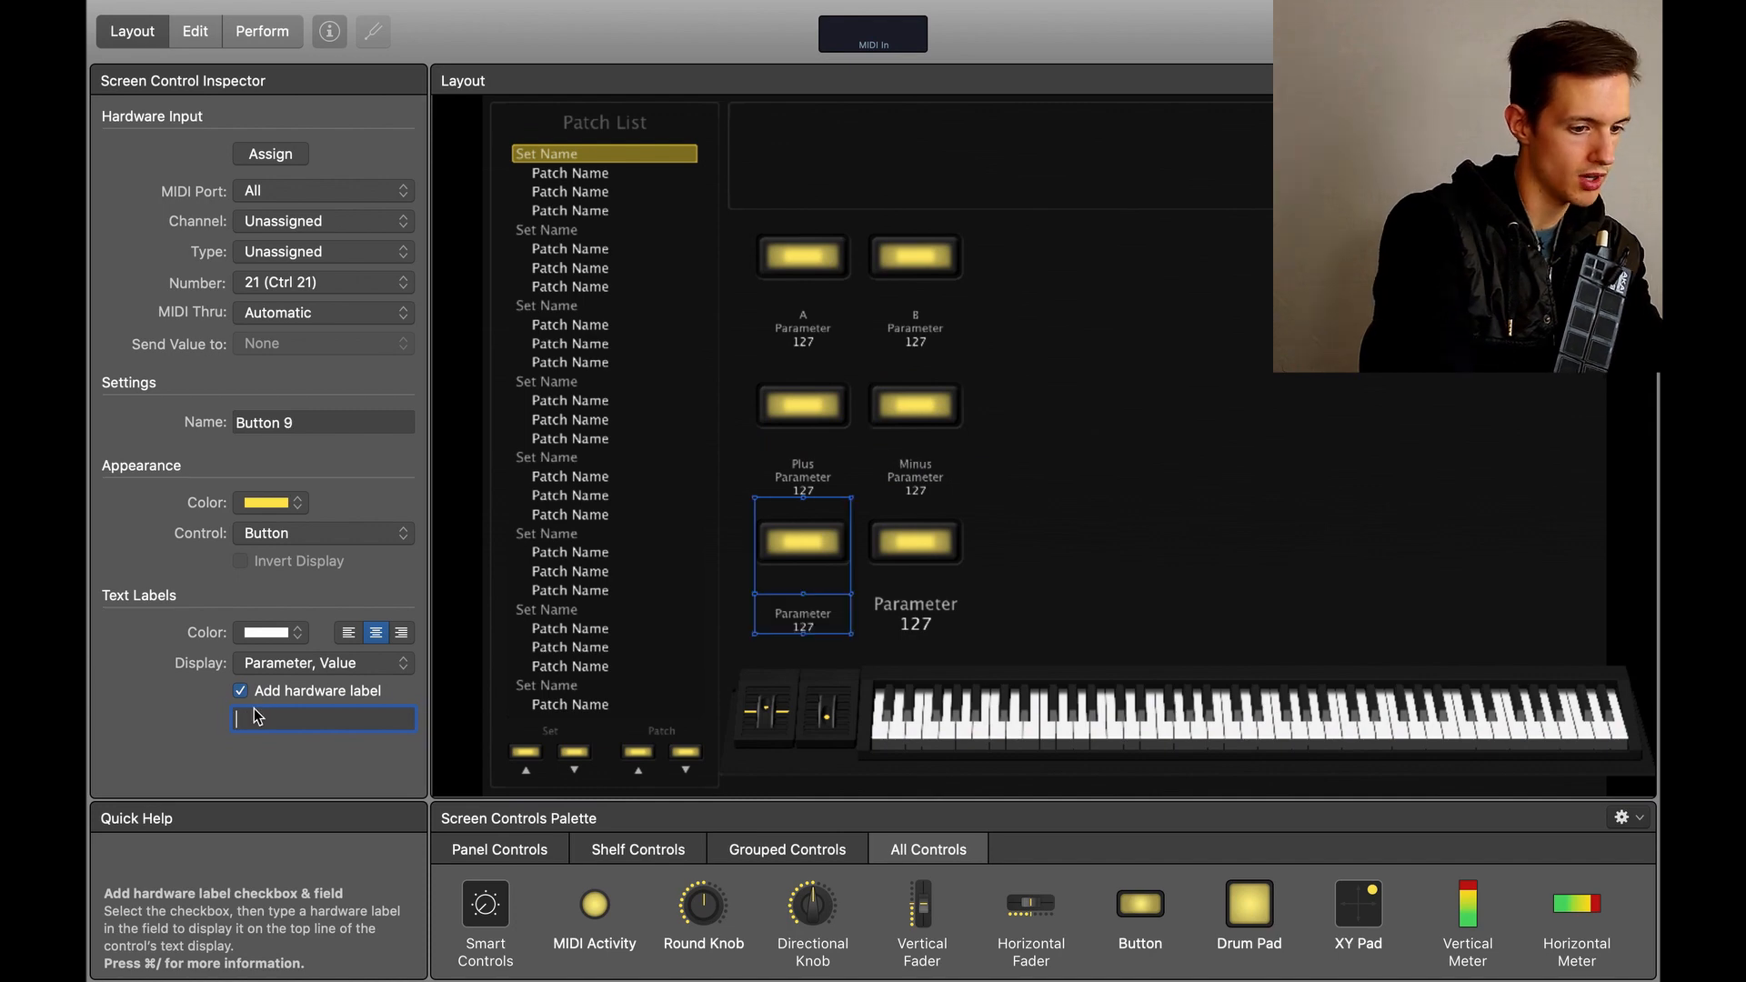
pyautogui.write('O')
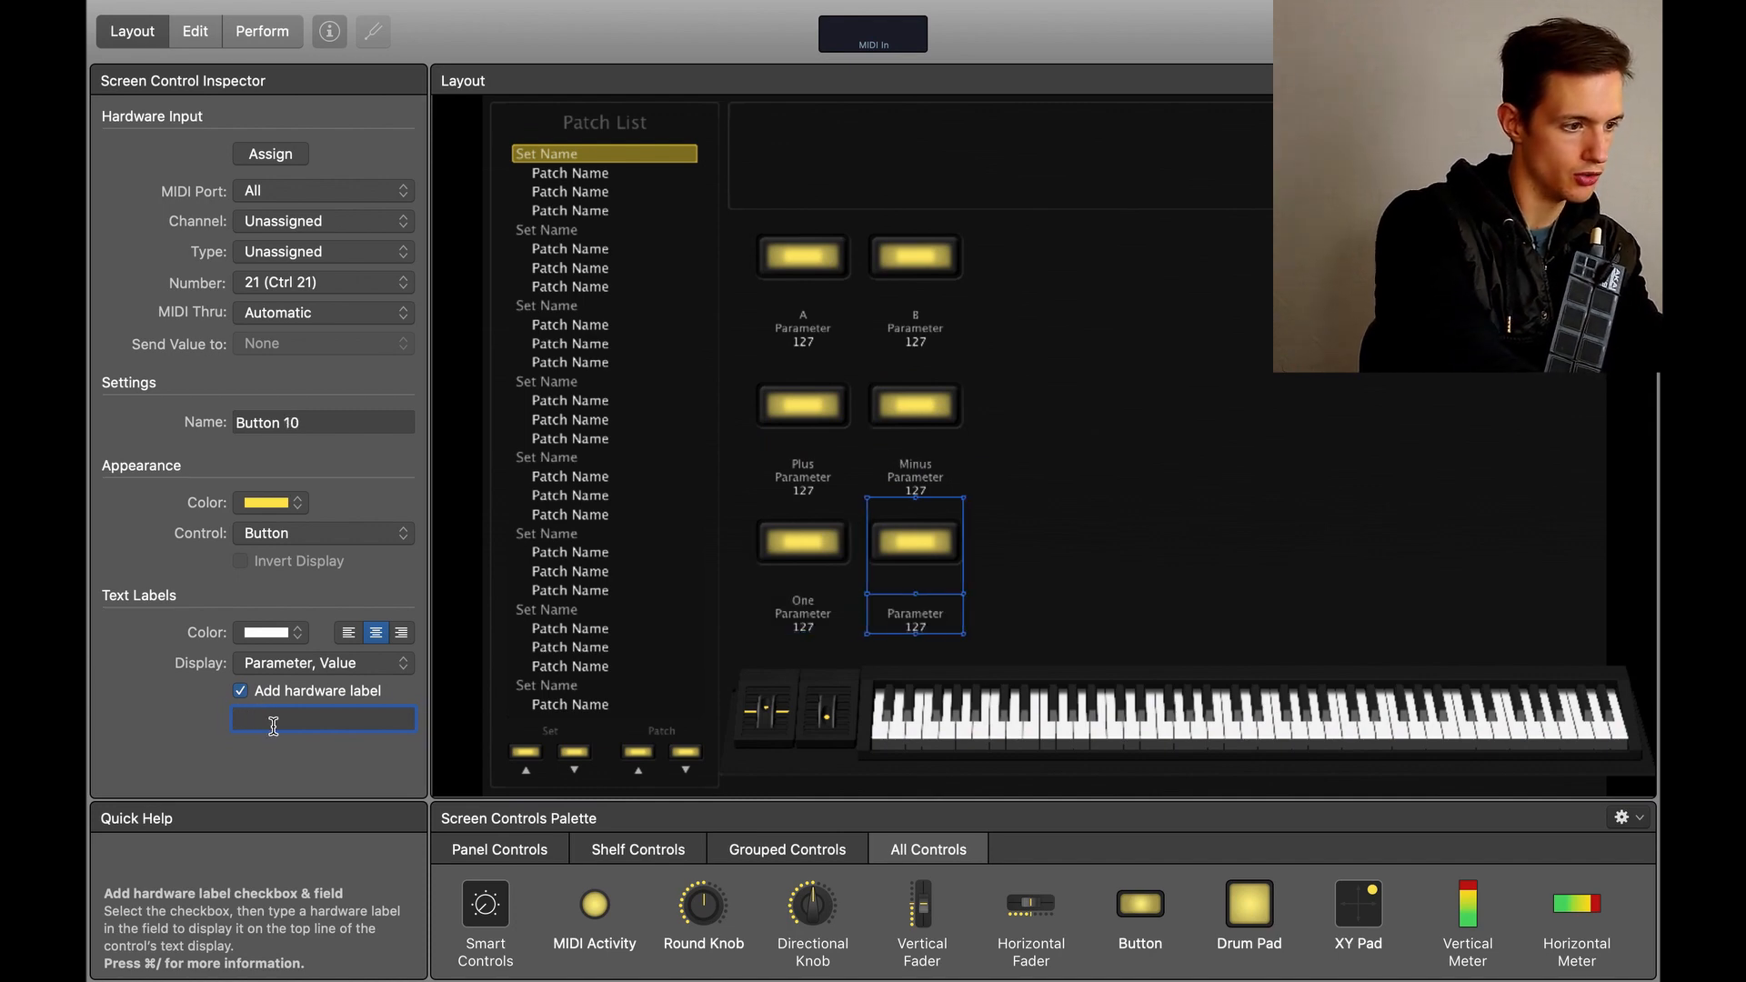
pyautogui.write('Two')
pyautogui.press('Return')
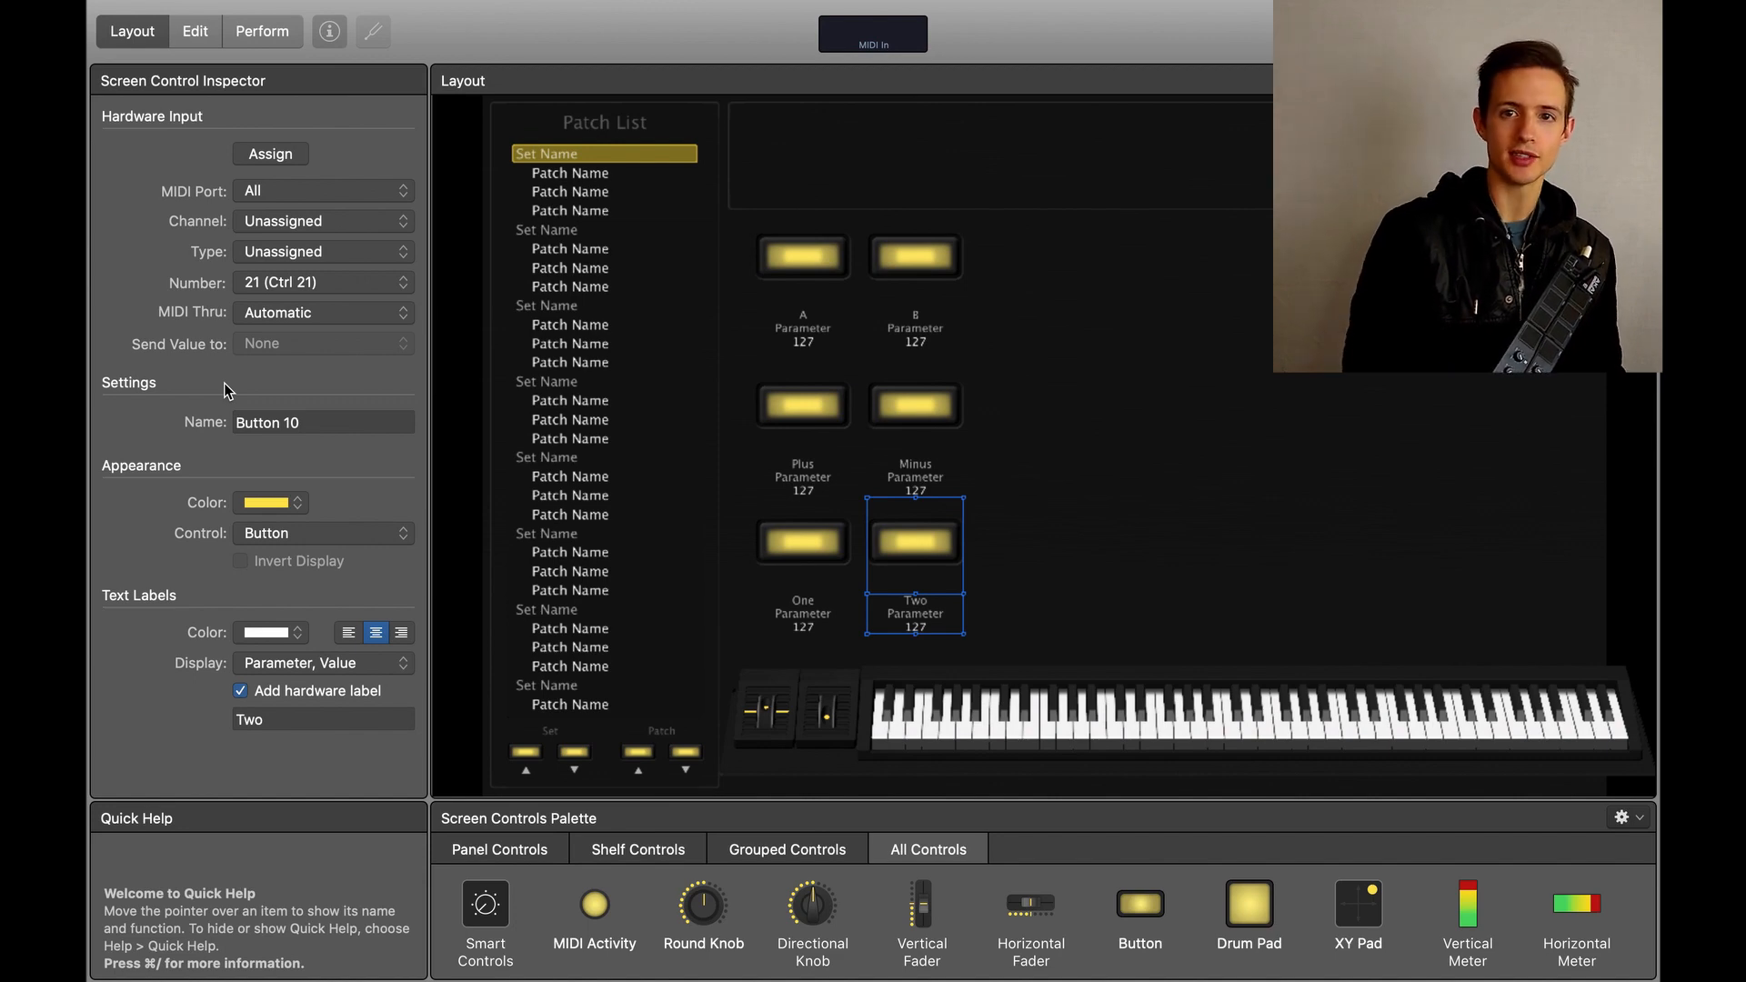
# Switch to OSCulator and disable the roll message under /wii/2/accel/pry
pyautogui.hotkey('ctrl', 'Left')
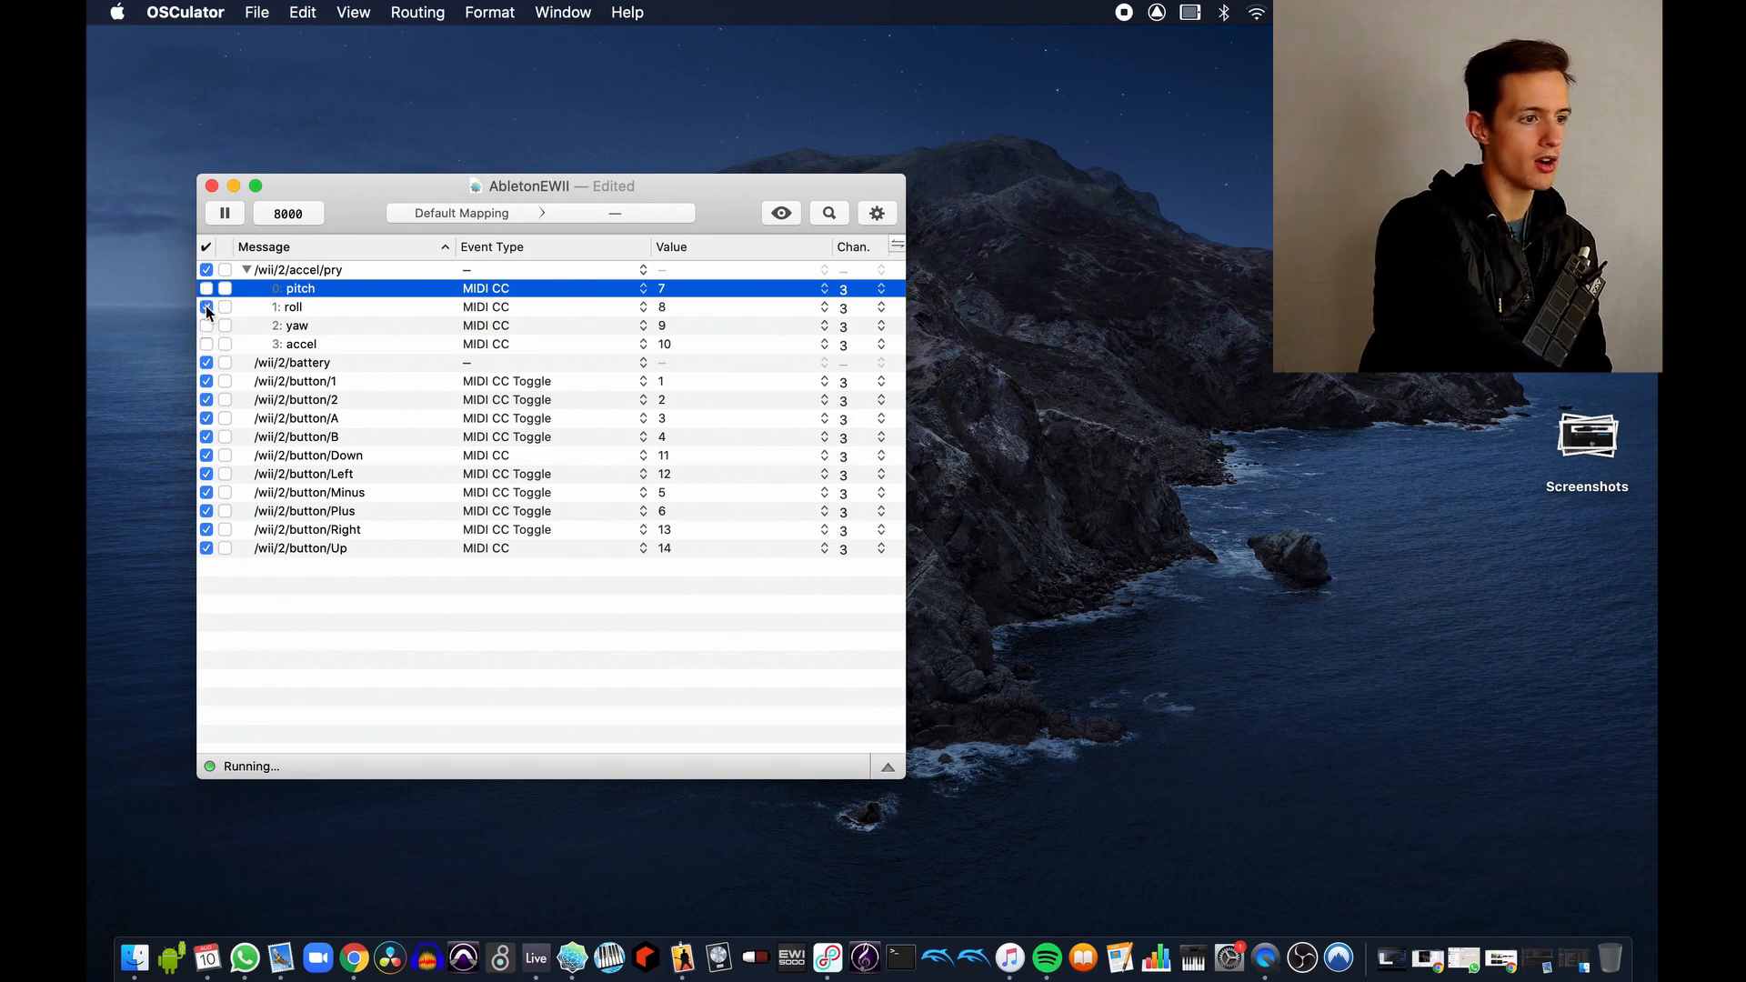
pyautogui.click(206, 307)
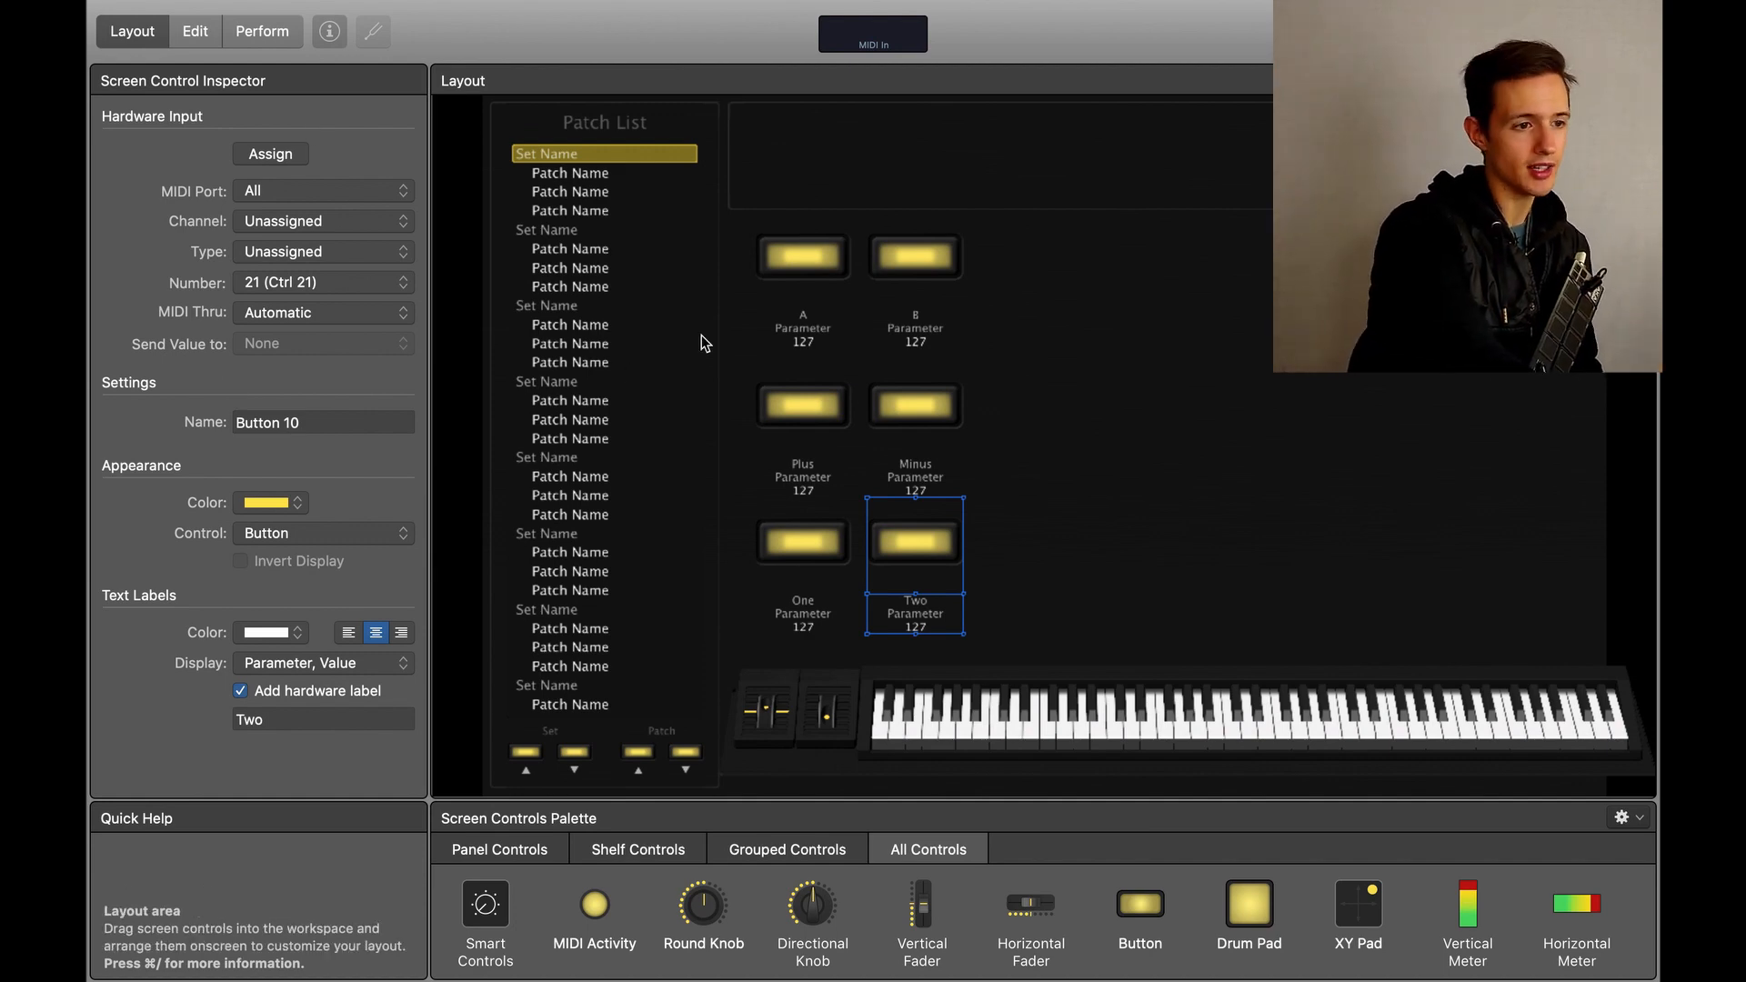
# Back in MainStage, assign the A button to the controller's A button, Ctrl 3 on Channel 3 of OSCulator Out
pyautogui.click(816, 255)
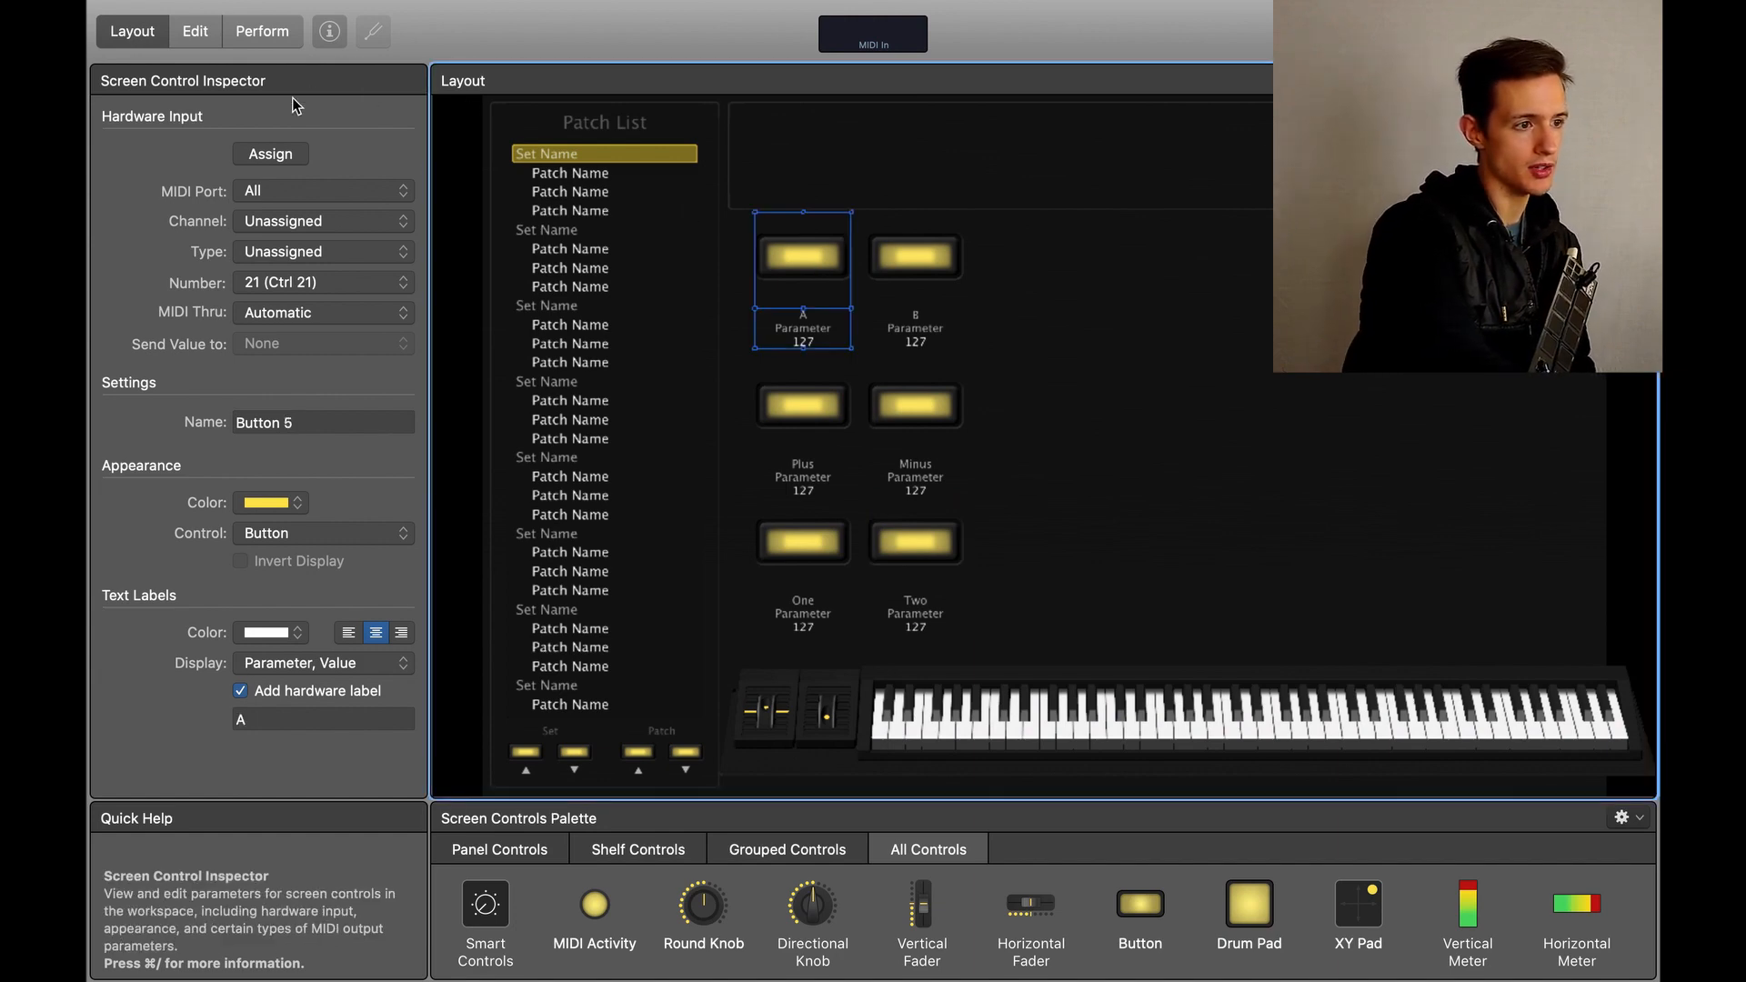
pyautogui.click(271, 153)
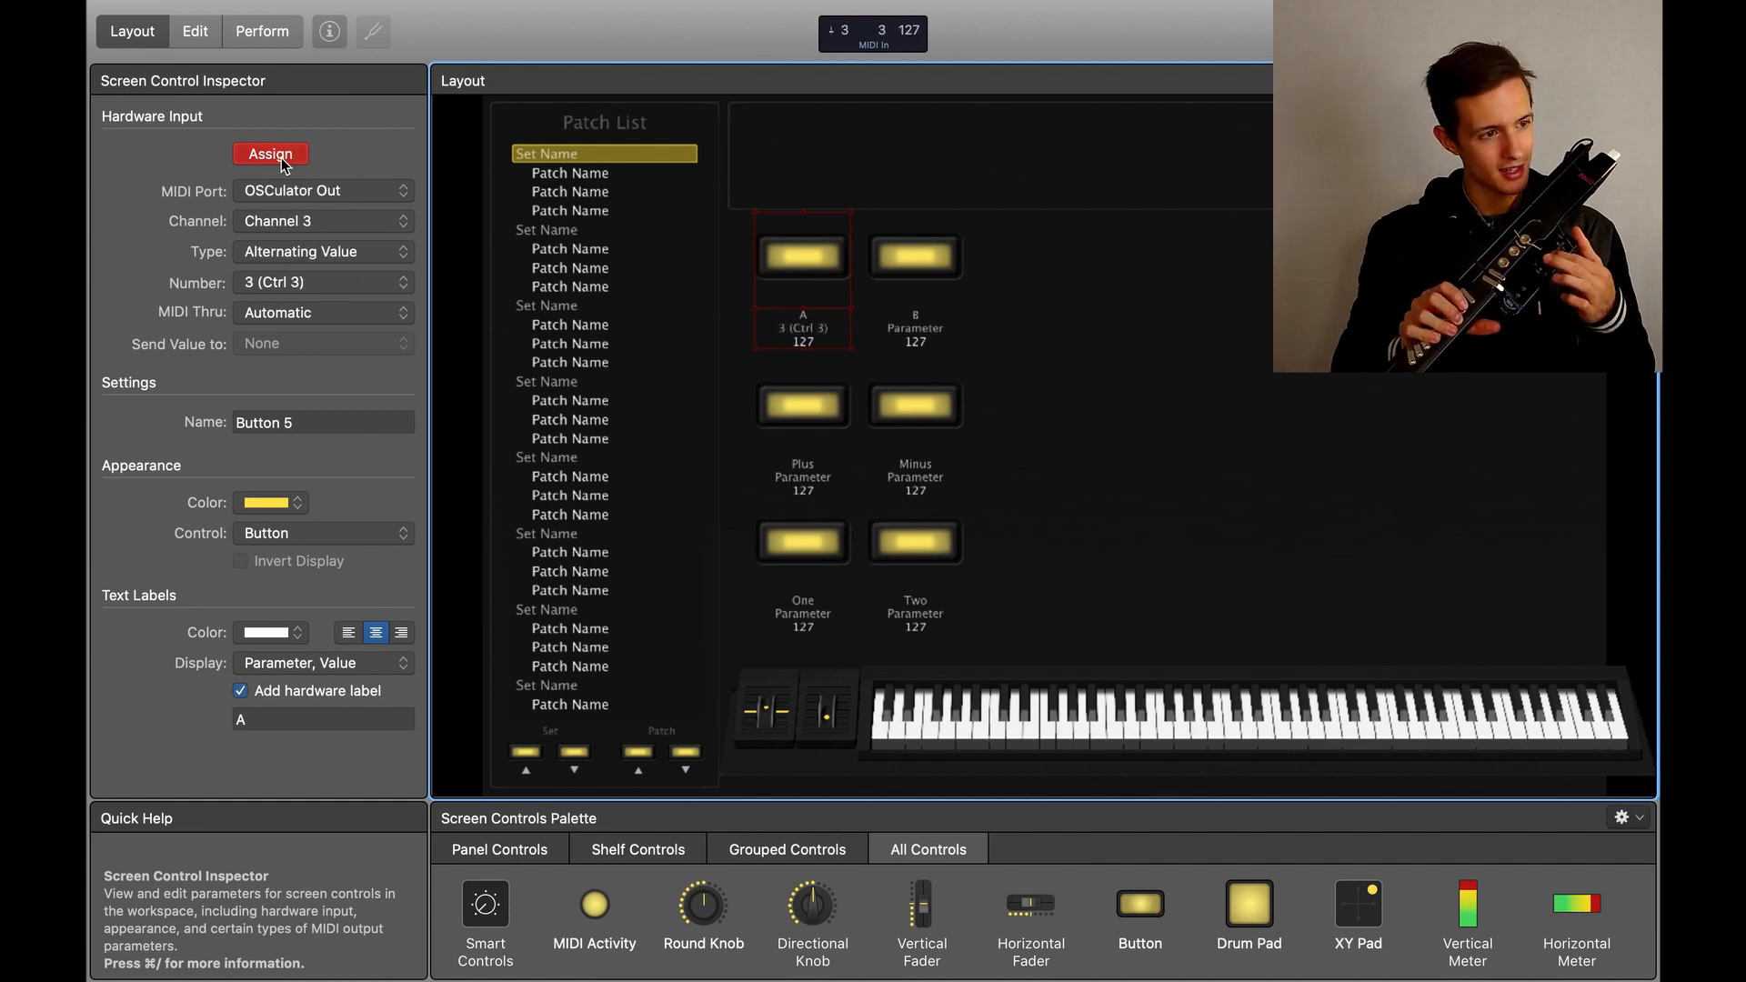
pyautogui.click(282, 156)
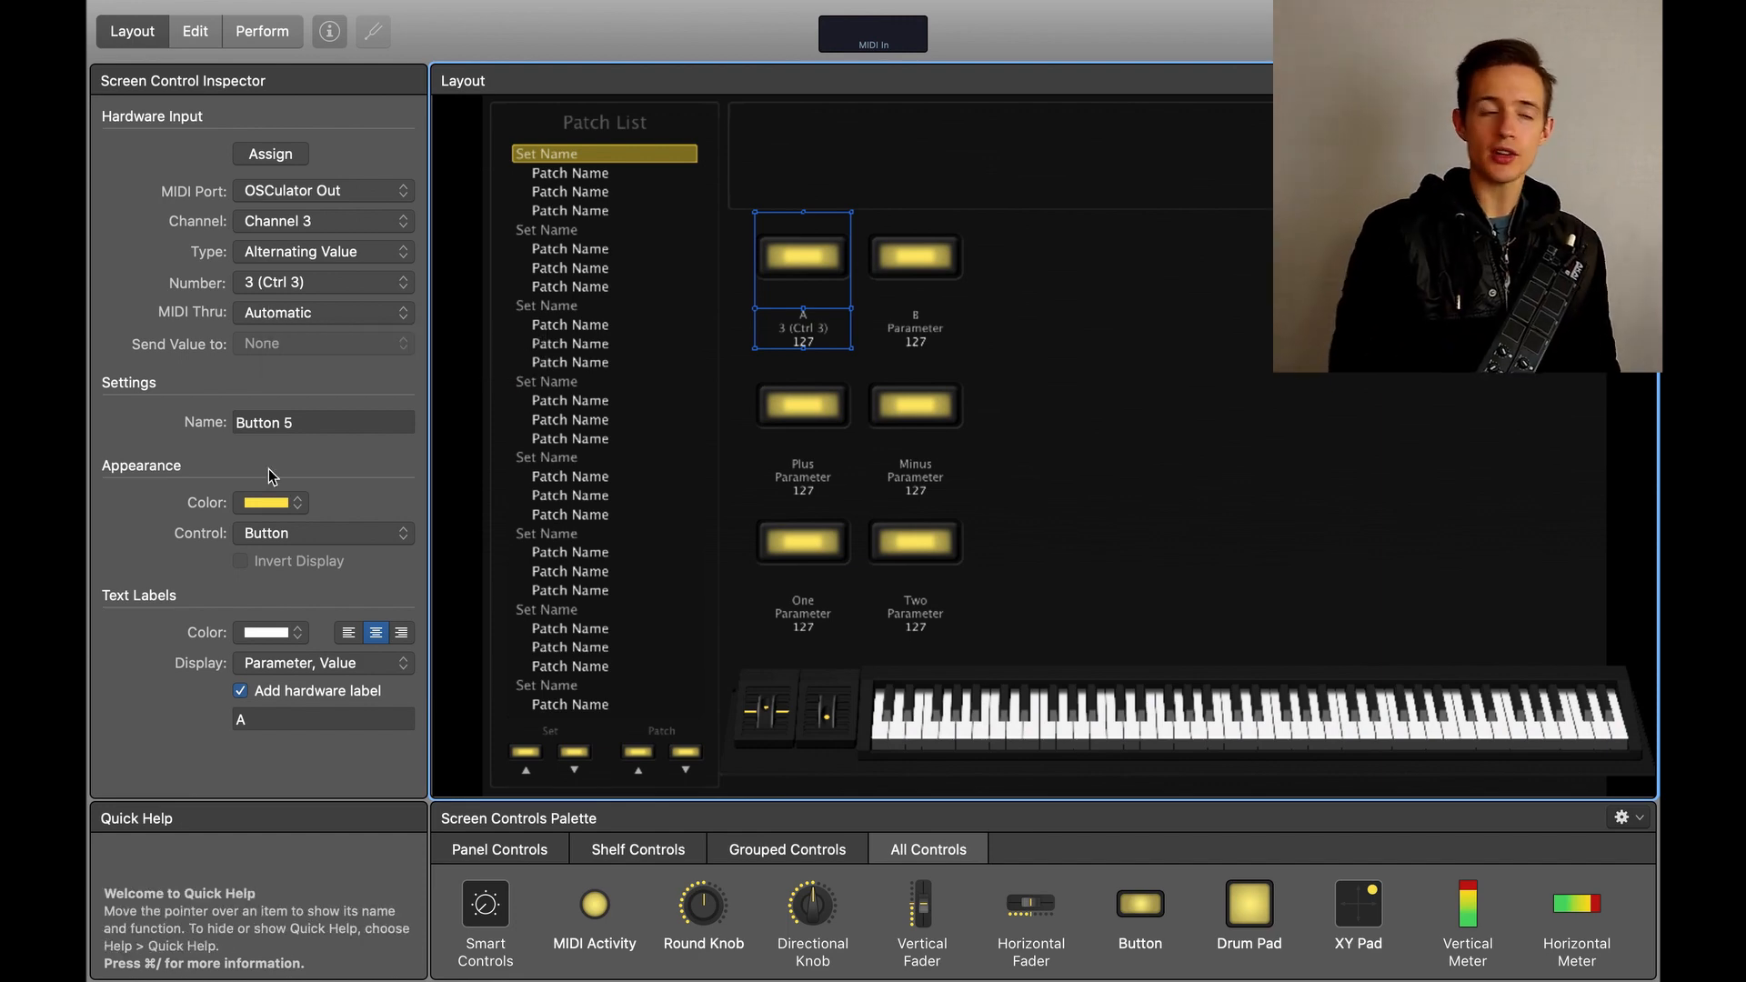
# Try red as the colour of the A button, and undo the change
pyautogui.click(273, 502)
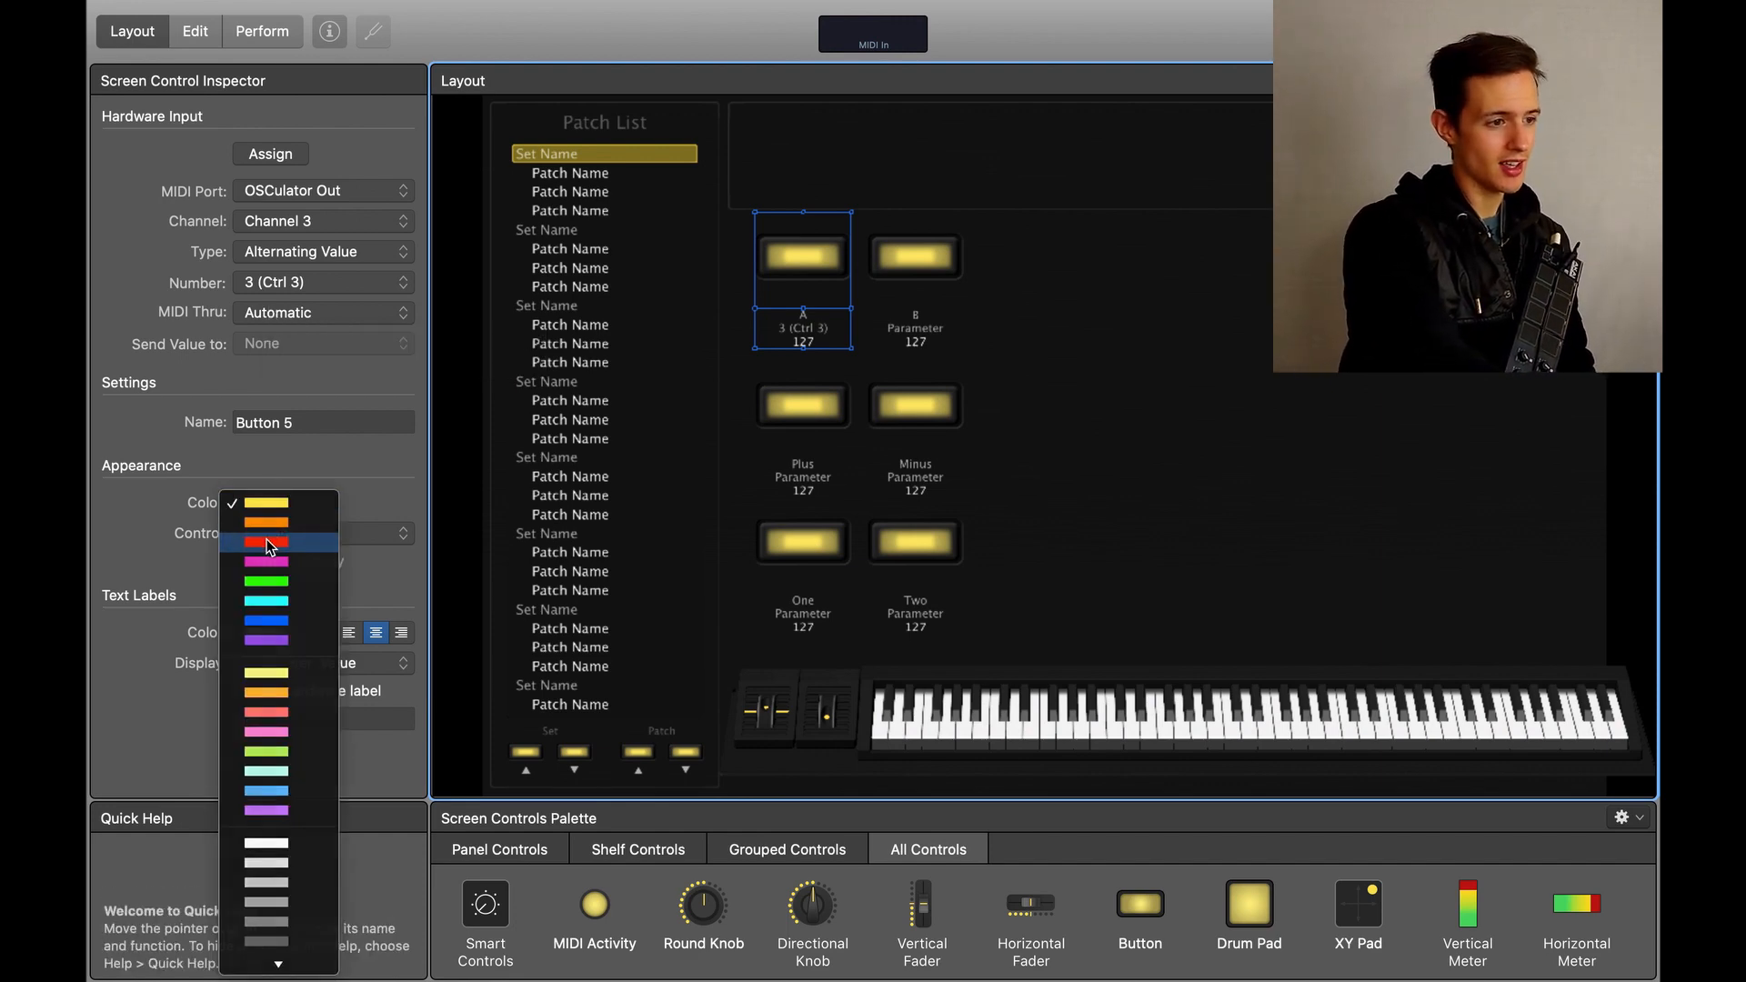
pyautogui.click(265, 540)
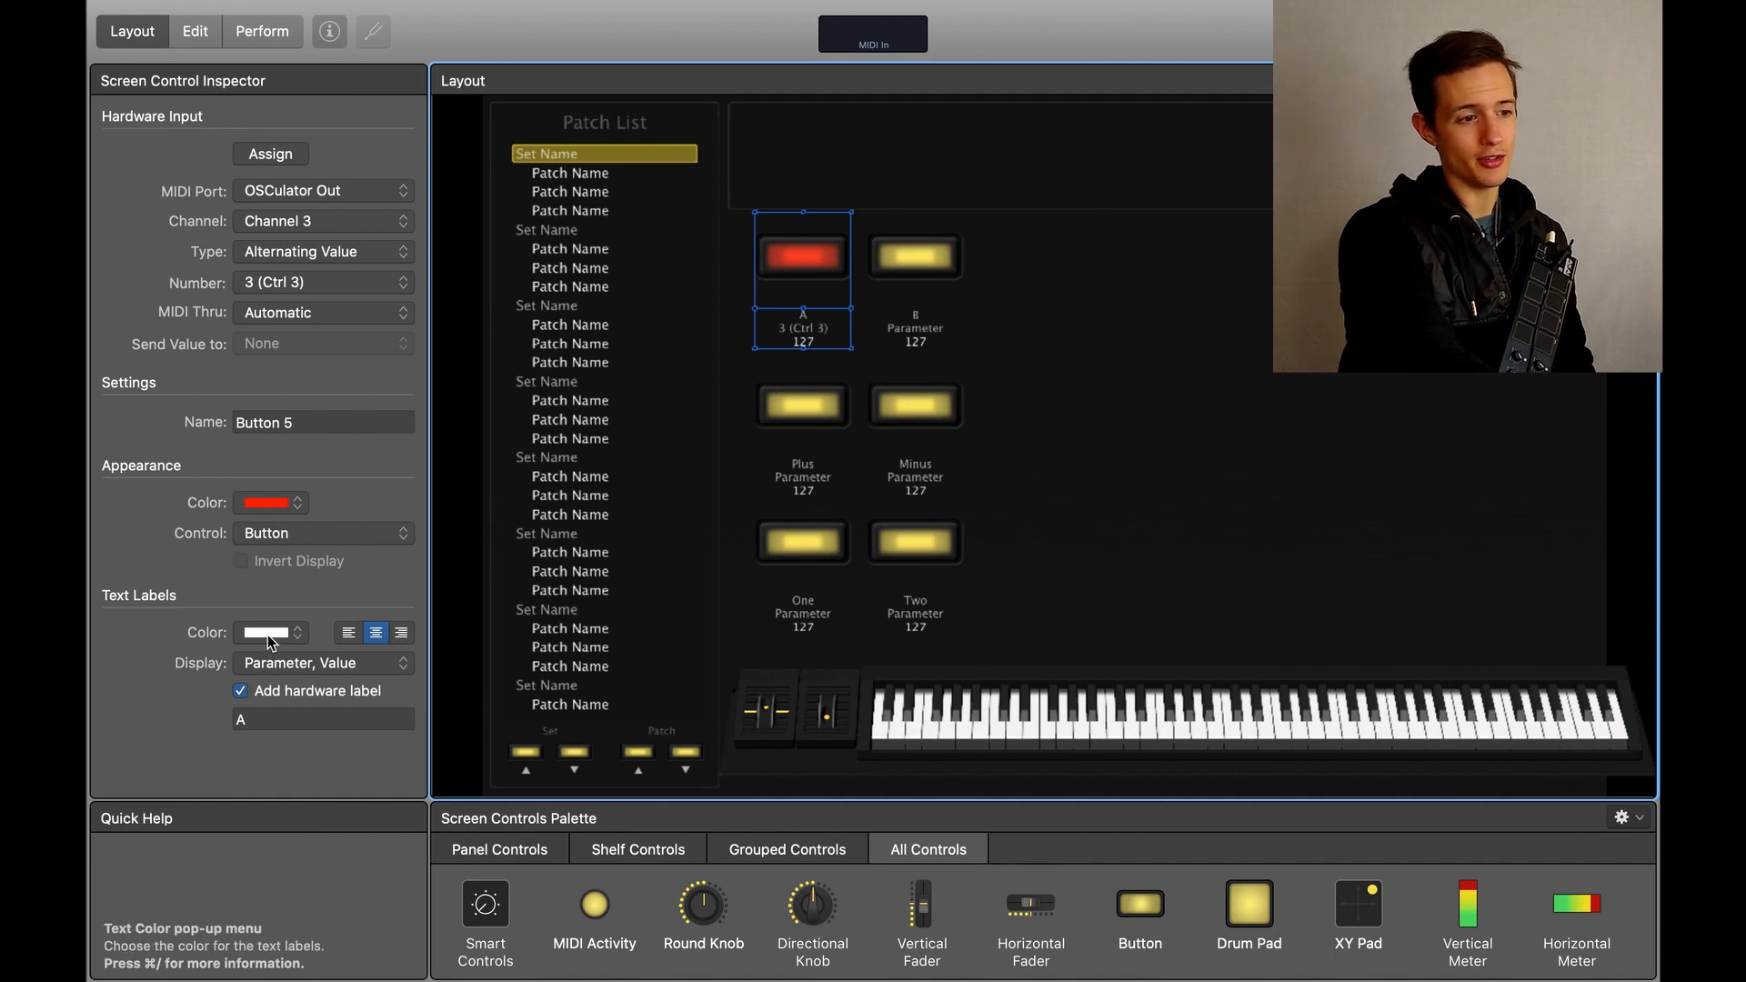
pyautogui.press('super+z')
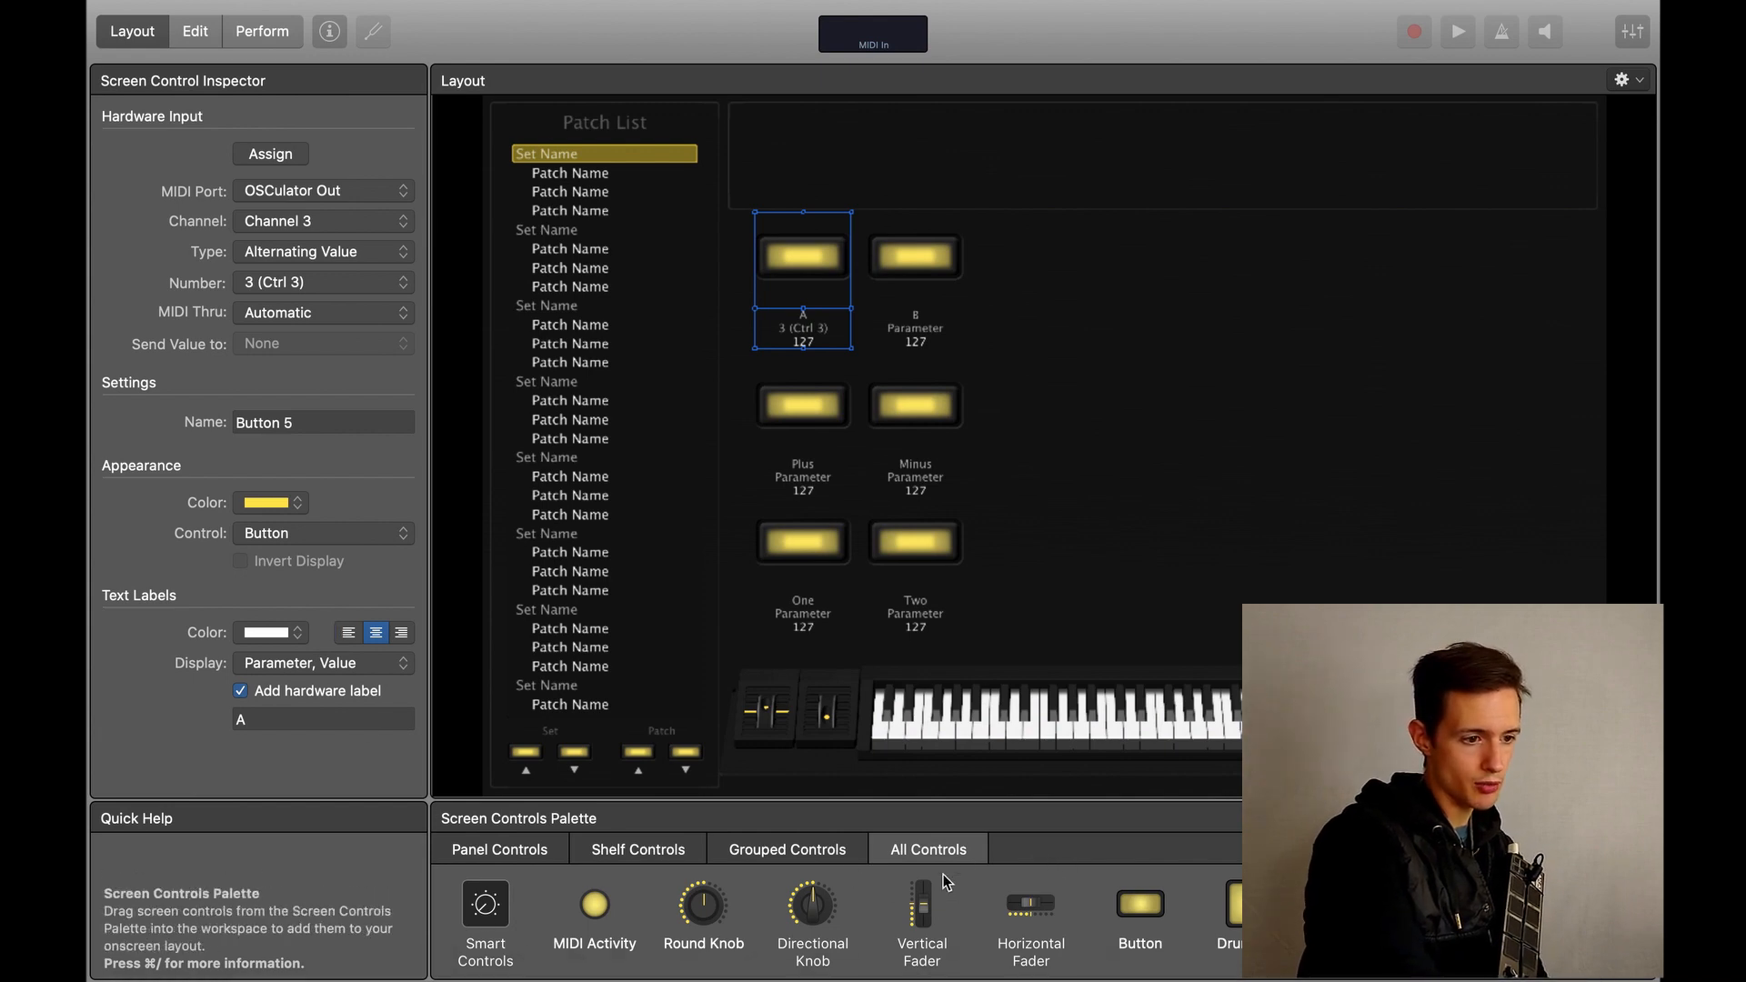
# Add three directional knobs beside the buttons, two in a row and one centred beneath them
pyautogui.moveTo(812, 904); pyautogui.dragTo(1105, 347)
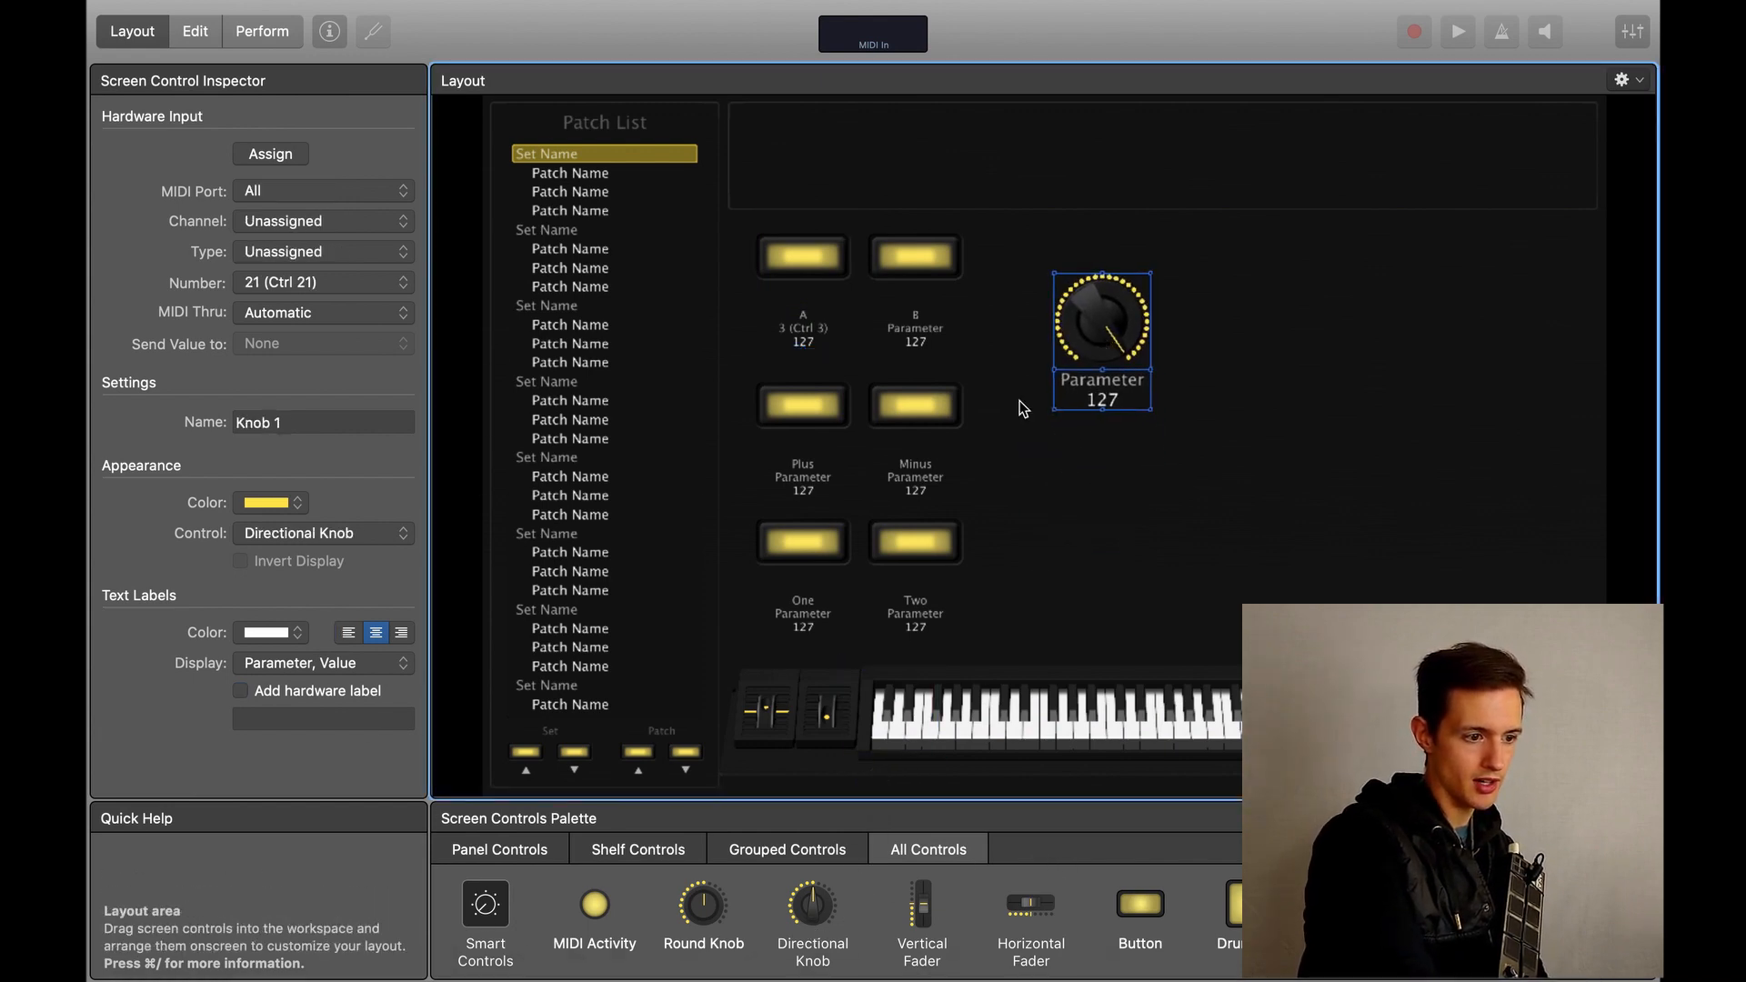
pyautogui.moveTo(814, 906); pyautogui.dragTo(1313, 345)
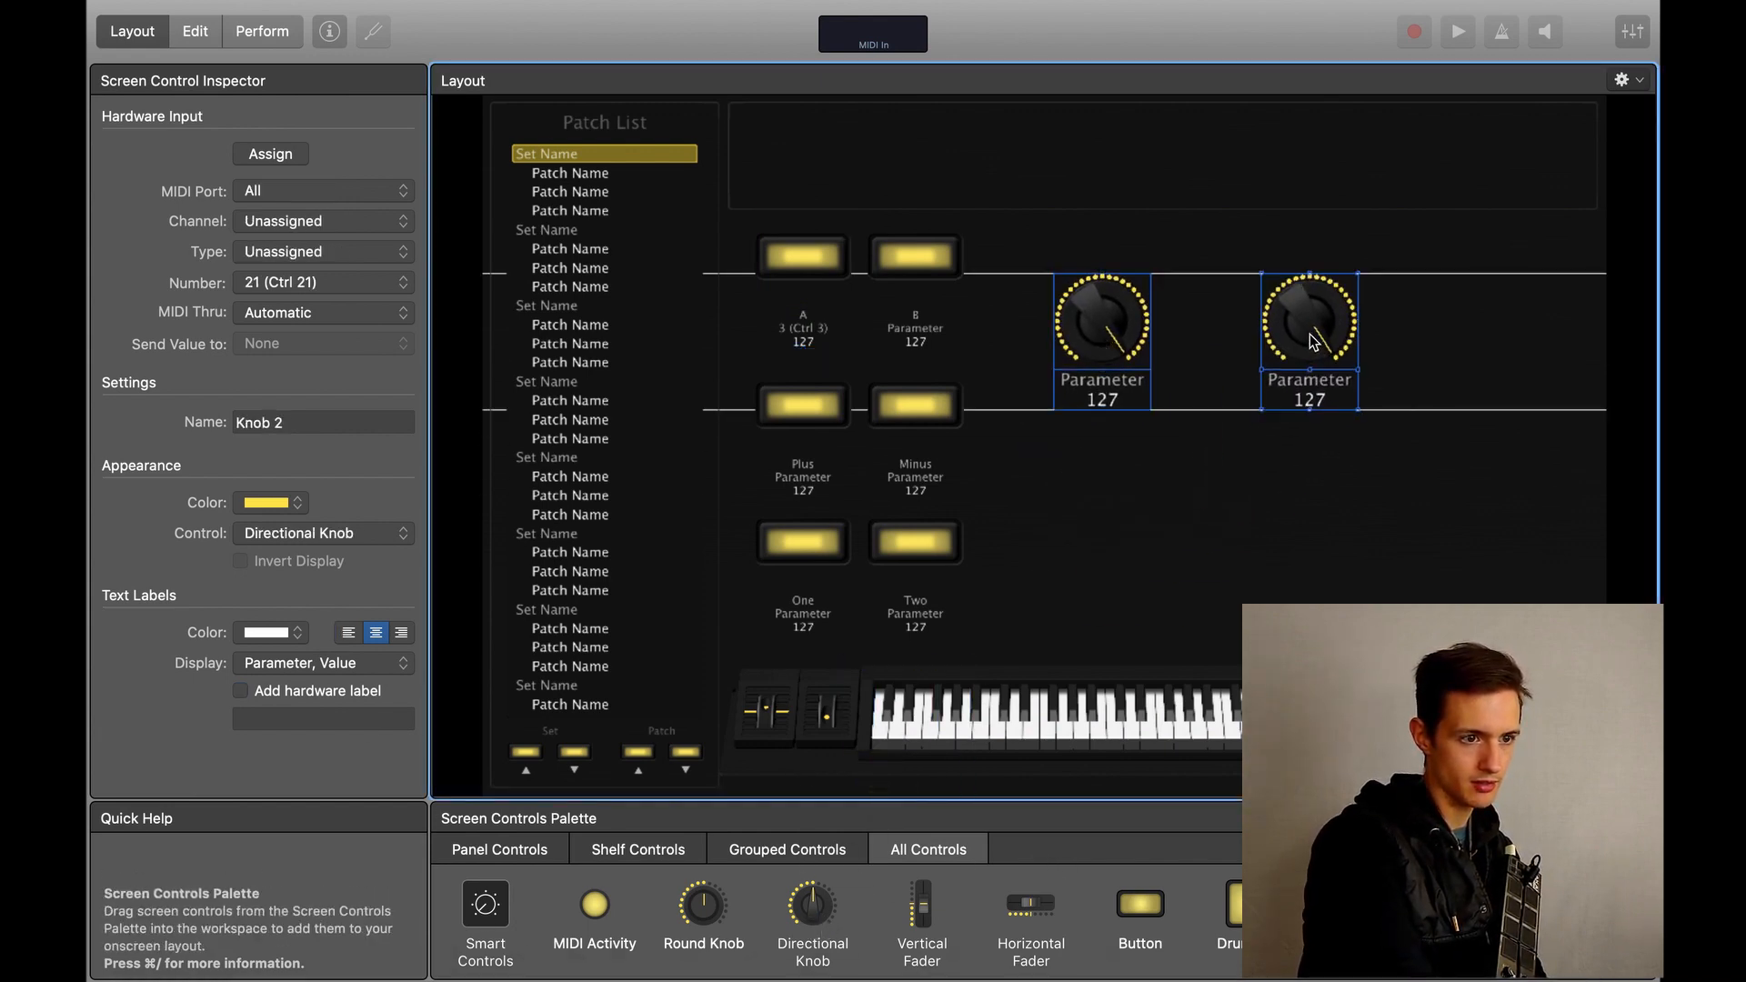
pyautogui.moveTo(813, 907); pyautogui.dragTo(1207, 503)
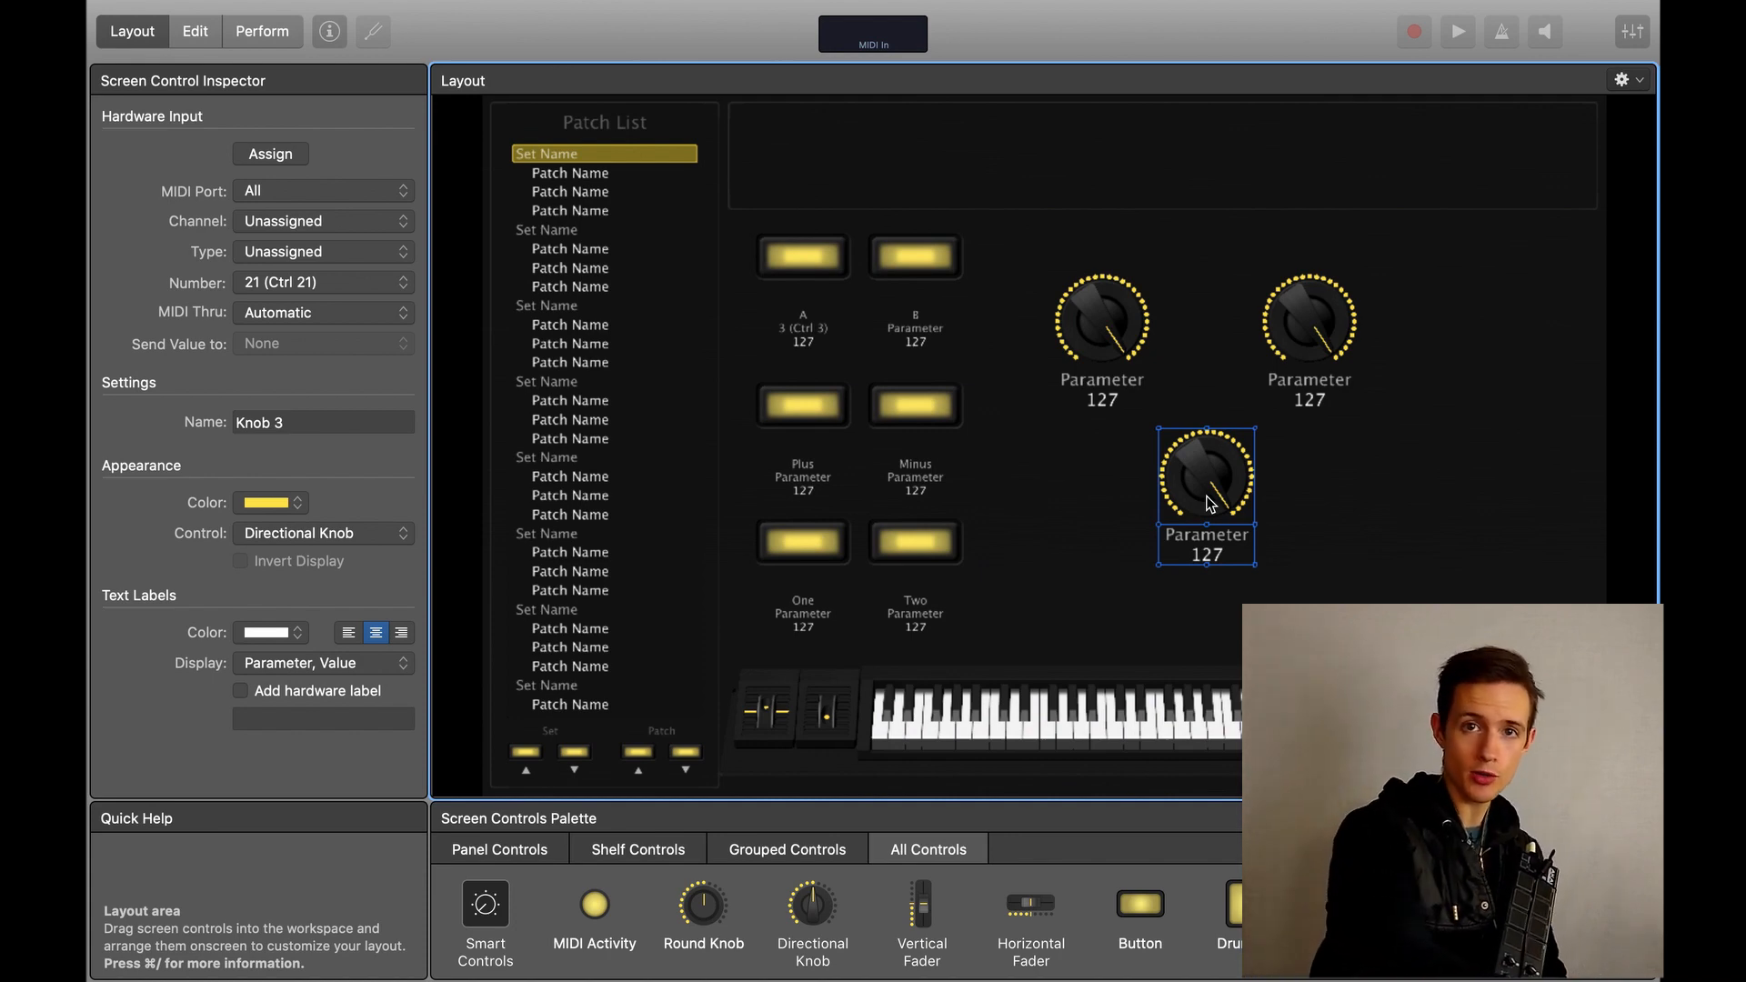
# Add hardware labels to the knobs: Roll Left and Roll Right for the upper pair, Tilt for the lower one
pyautogui.click(1096, 316)
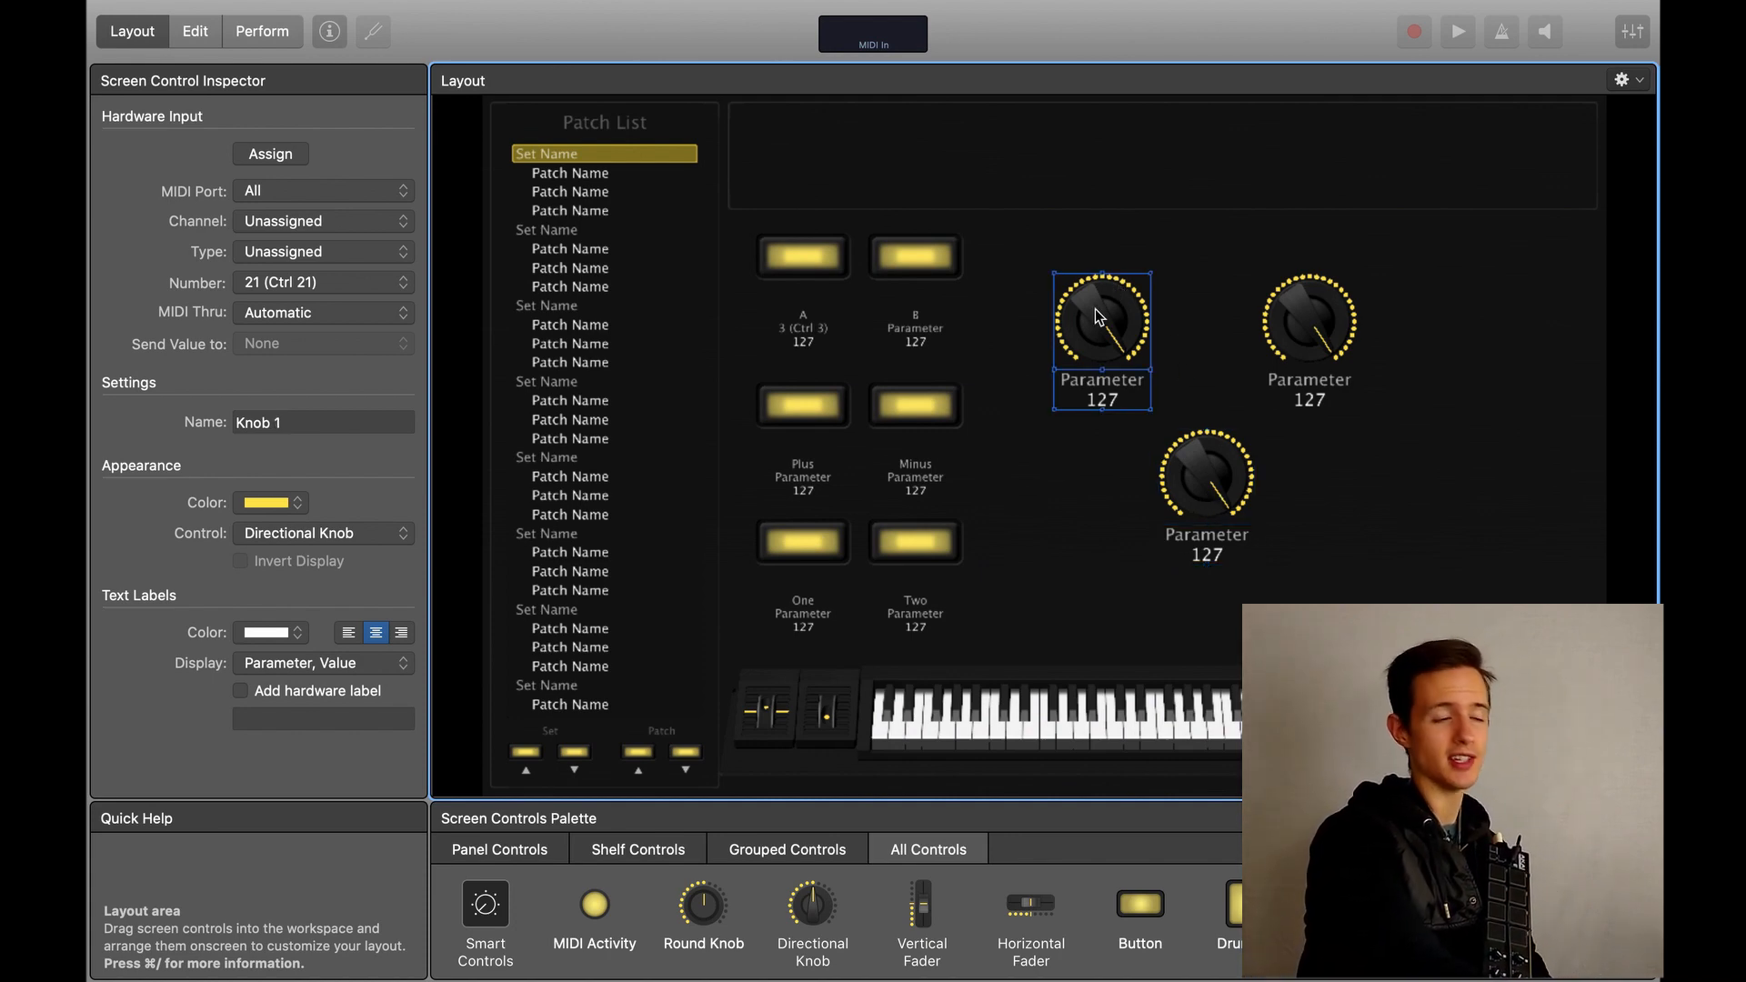
pyautogui.click(240, 691)
pyautogui.write('Roll Left')
pyautogui.click(1308, 319)
pyautogui.click(240, 691)
pyautogui.write('Roll Right')
pyautogui.click(1207, 475)
pyautogui.click(240, 691)
pyautogui.write('Tilt')
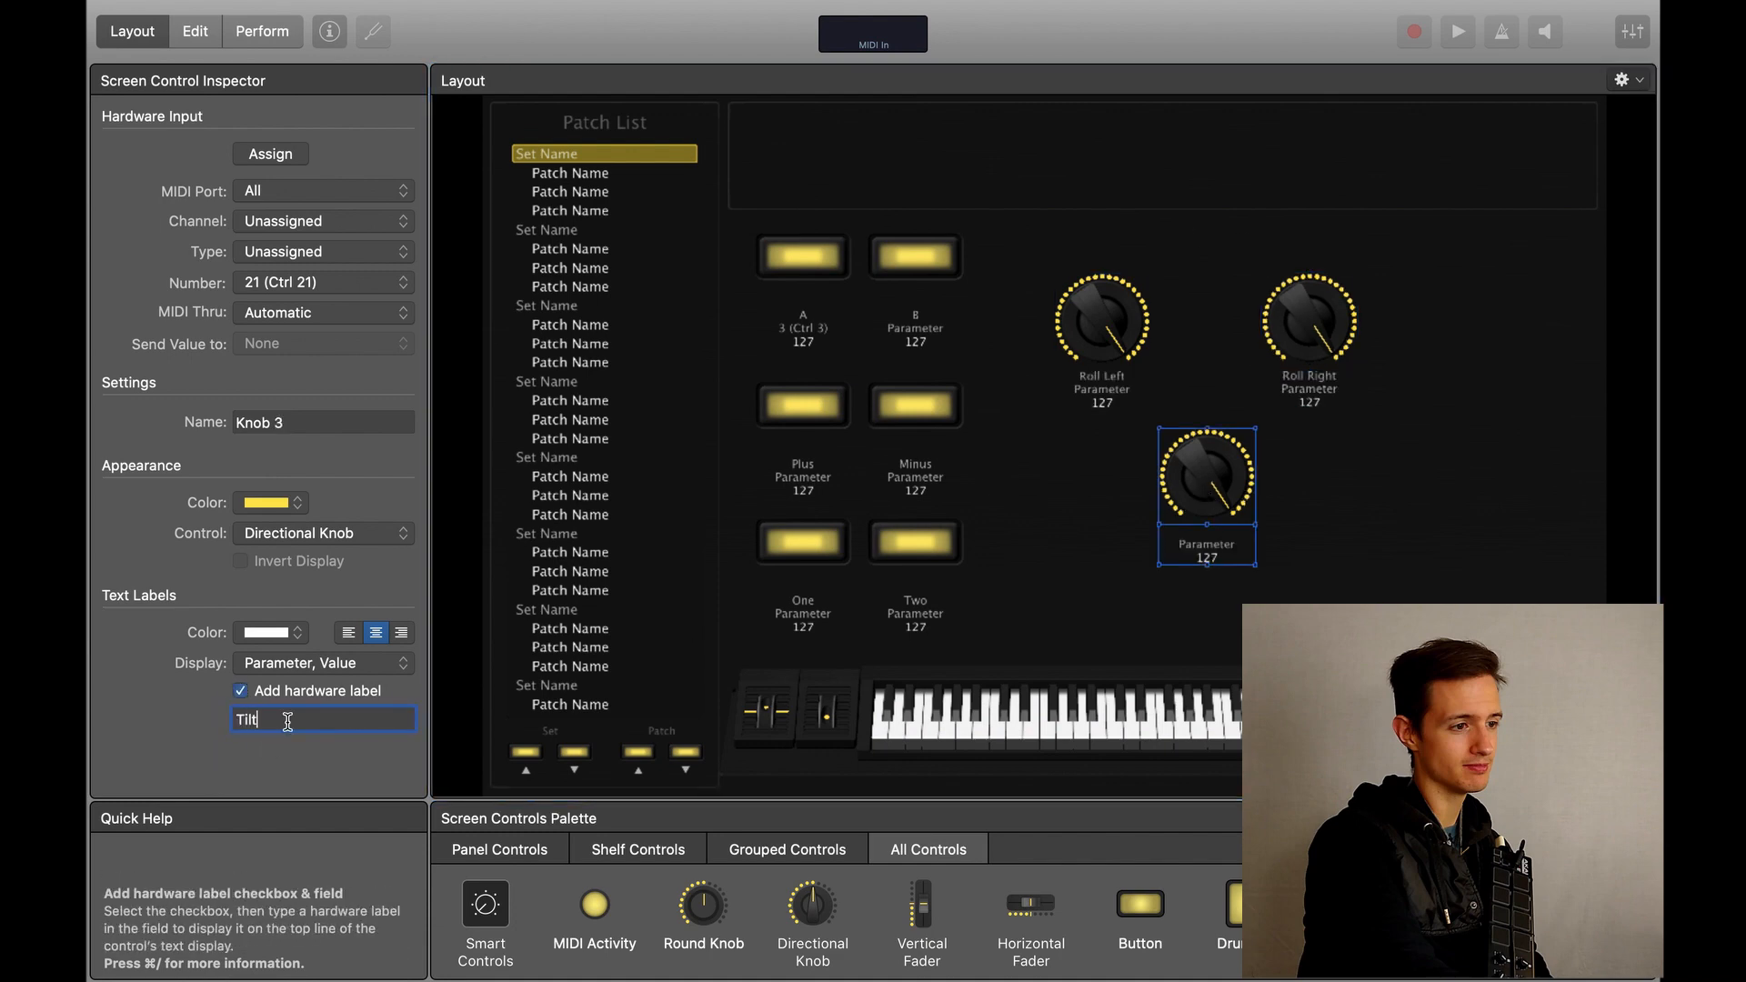
pyautogui.press('Return')
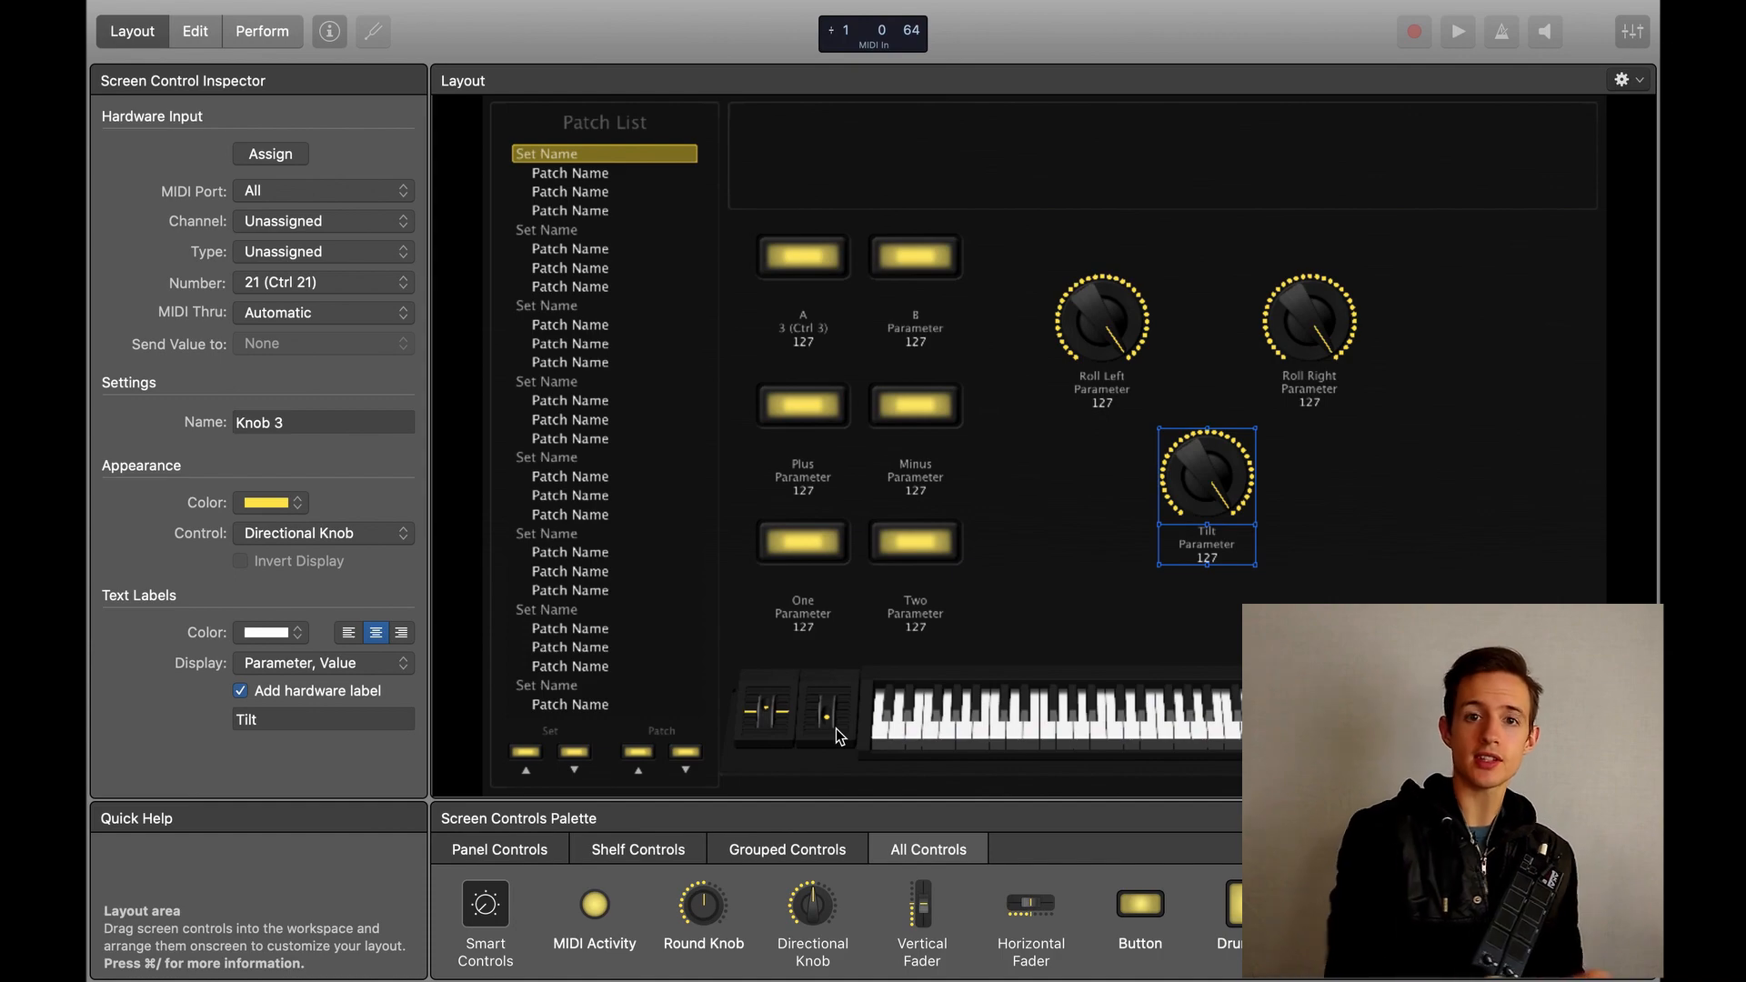
# Enable the roll message in OSCulator and assign MainStage's Roll Left knob to it as 8 (Balance) on Channel 3
pyautogui.hotkey('ctrl', 'Left')
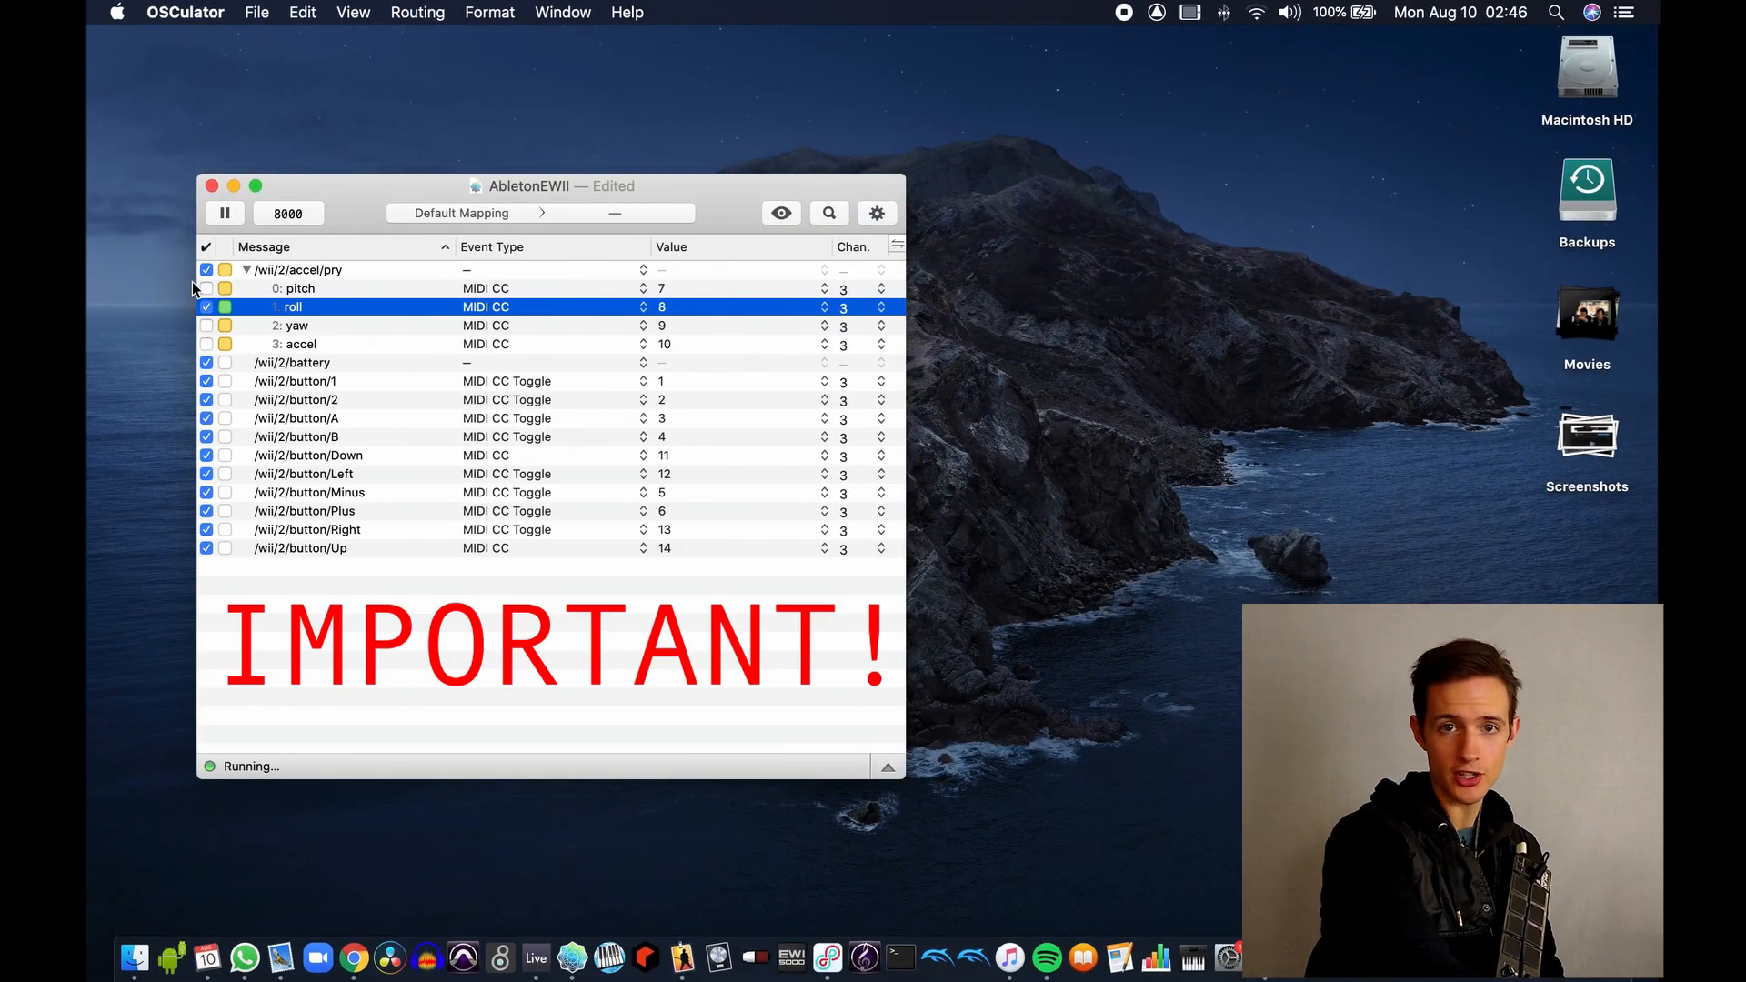
pyautogui.hotkey('ctrl', 'Right')
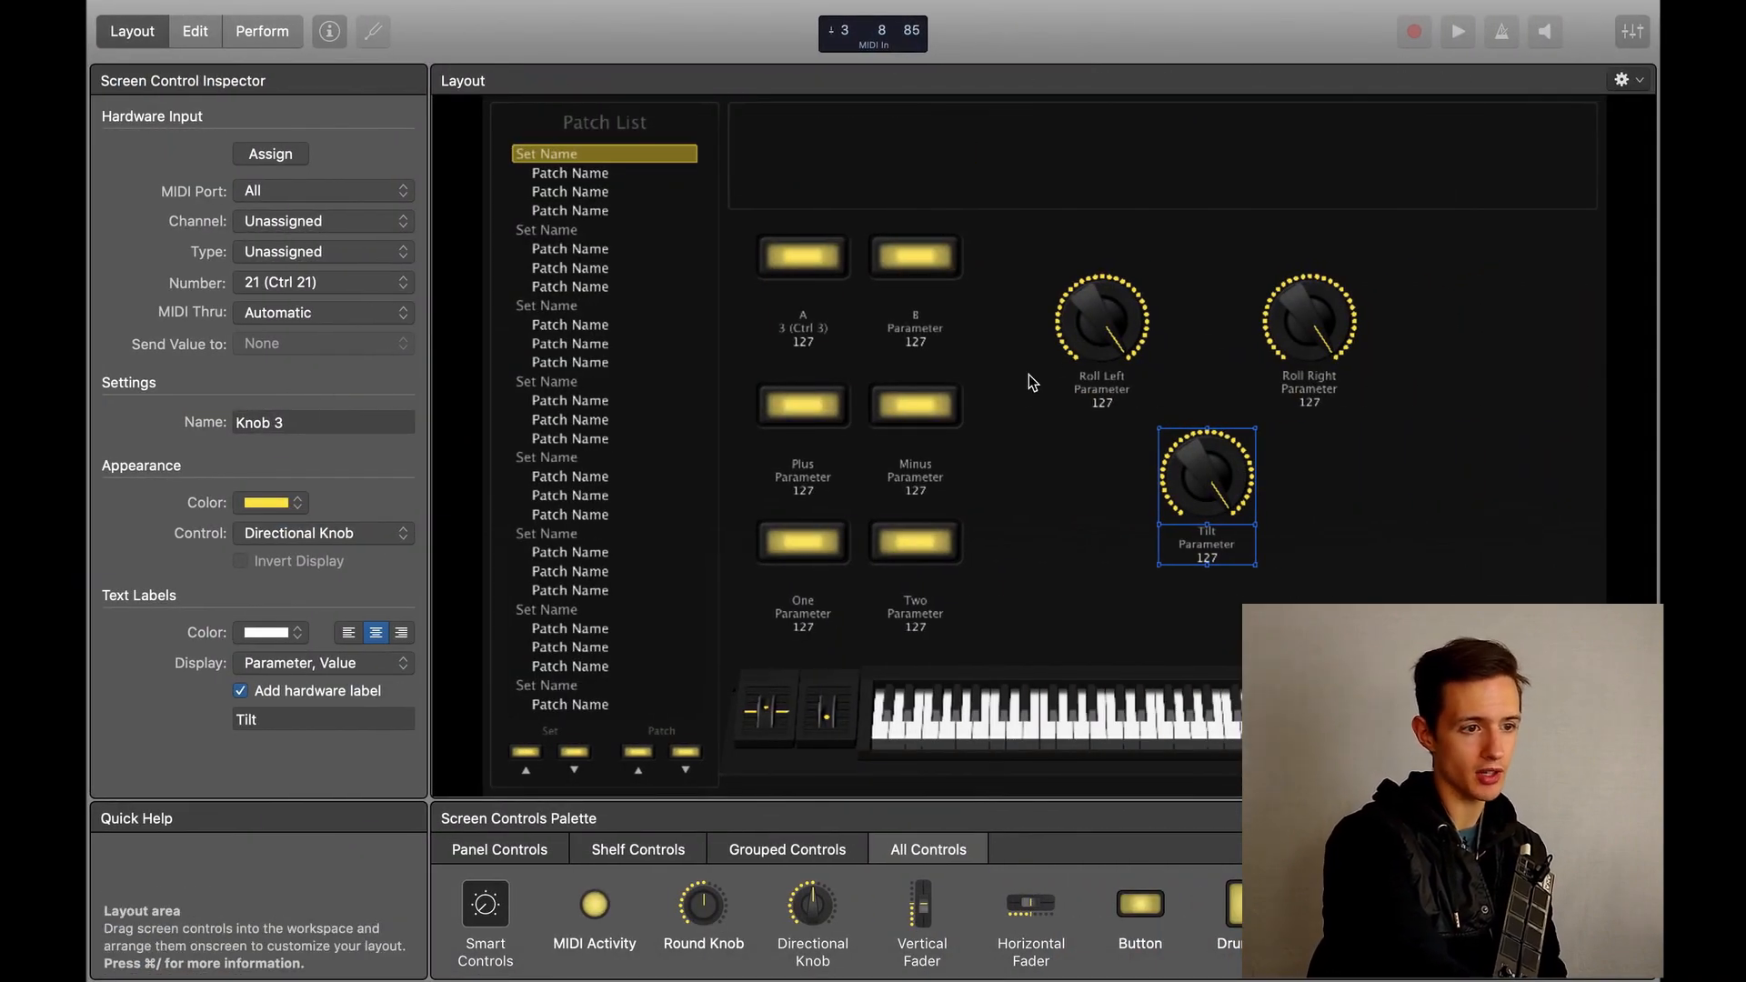
pyautogui.click(1111, 323)
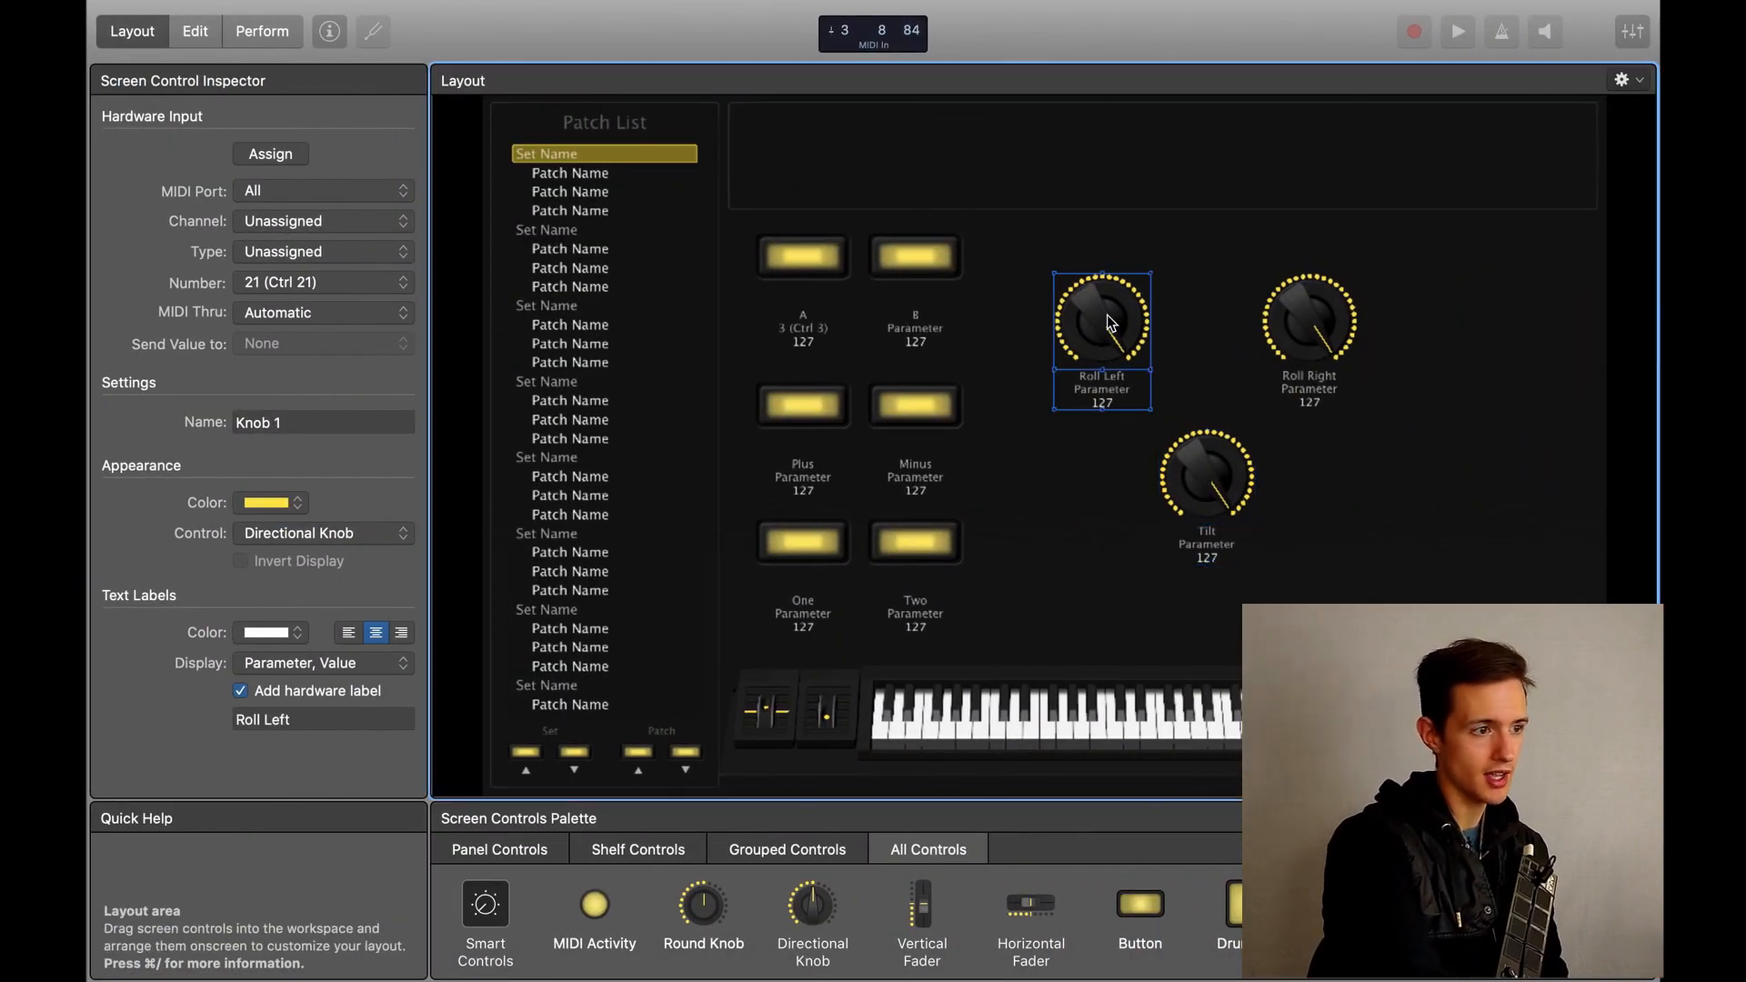
pyautogui.click(284, 154)
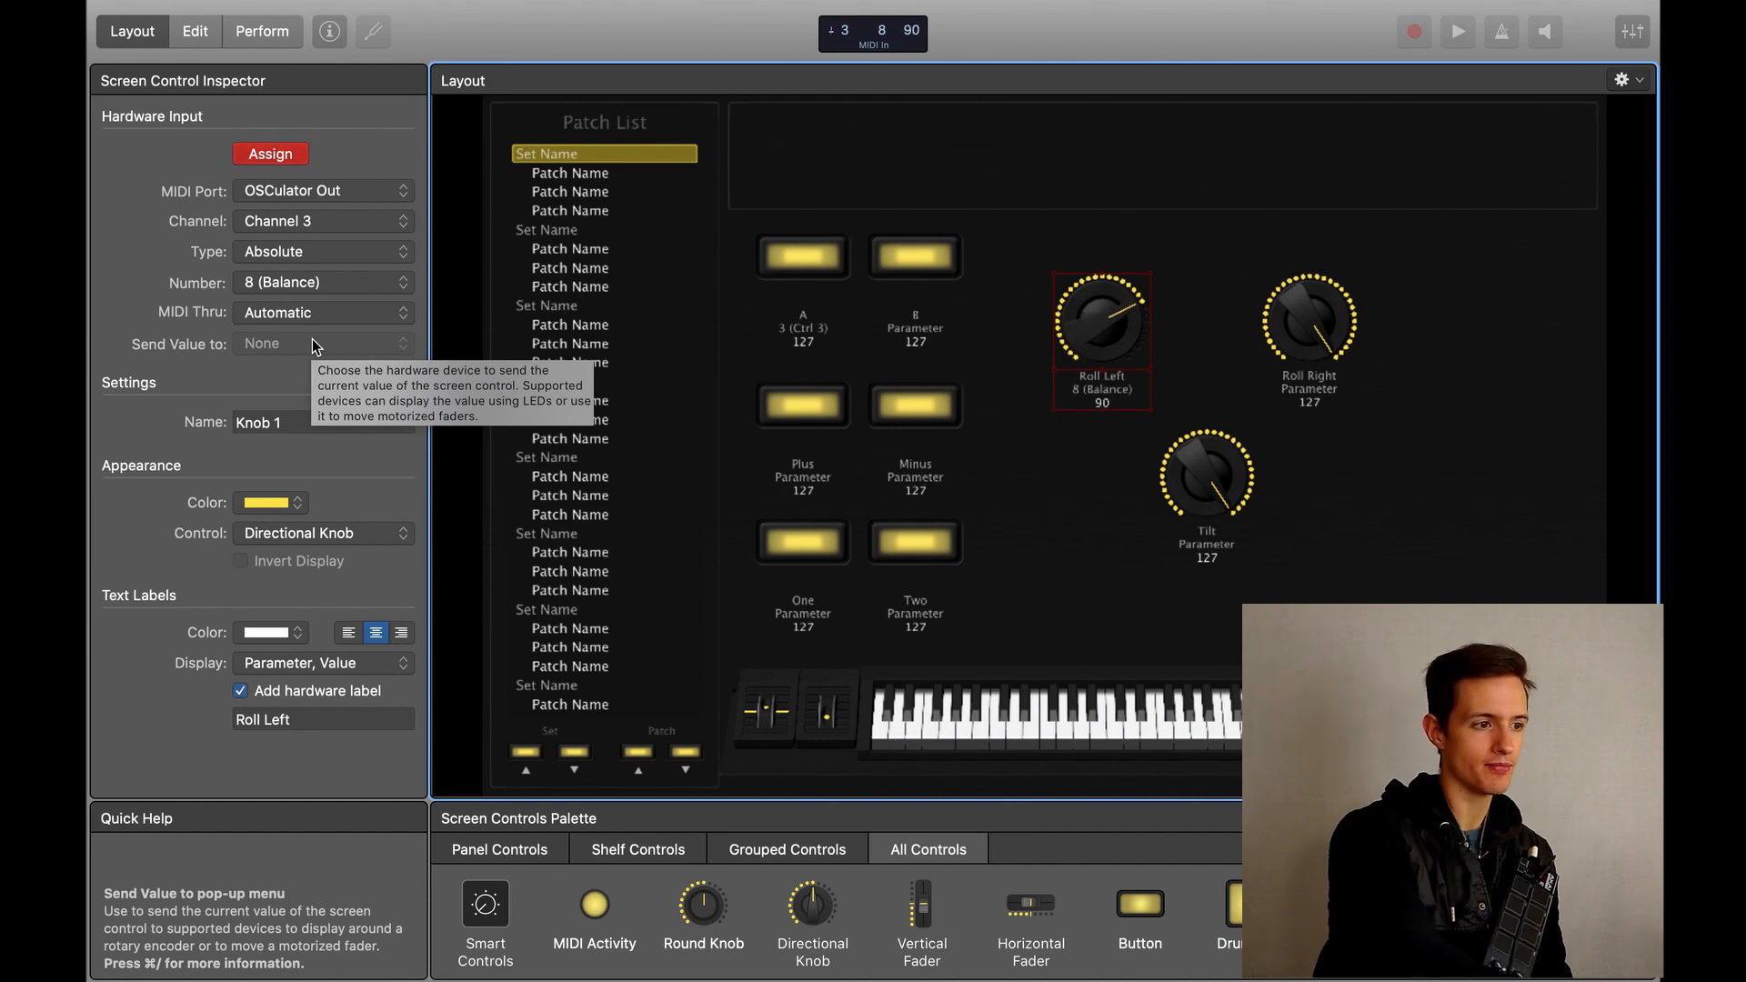
pyautogui.click(271, 154)
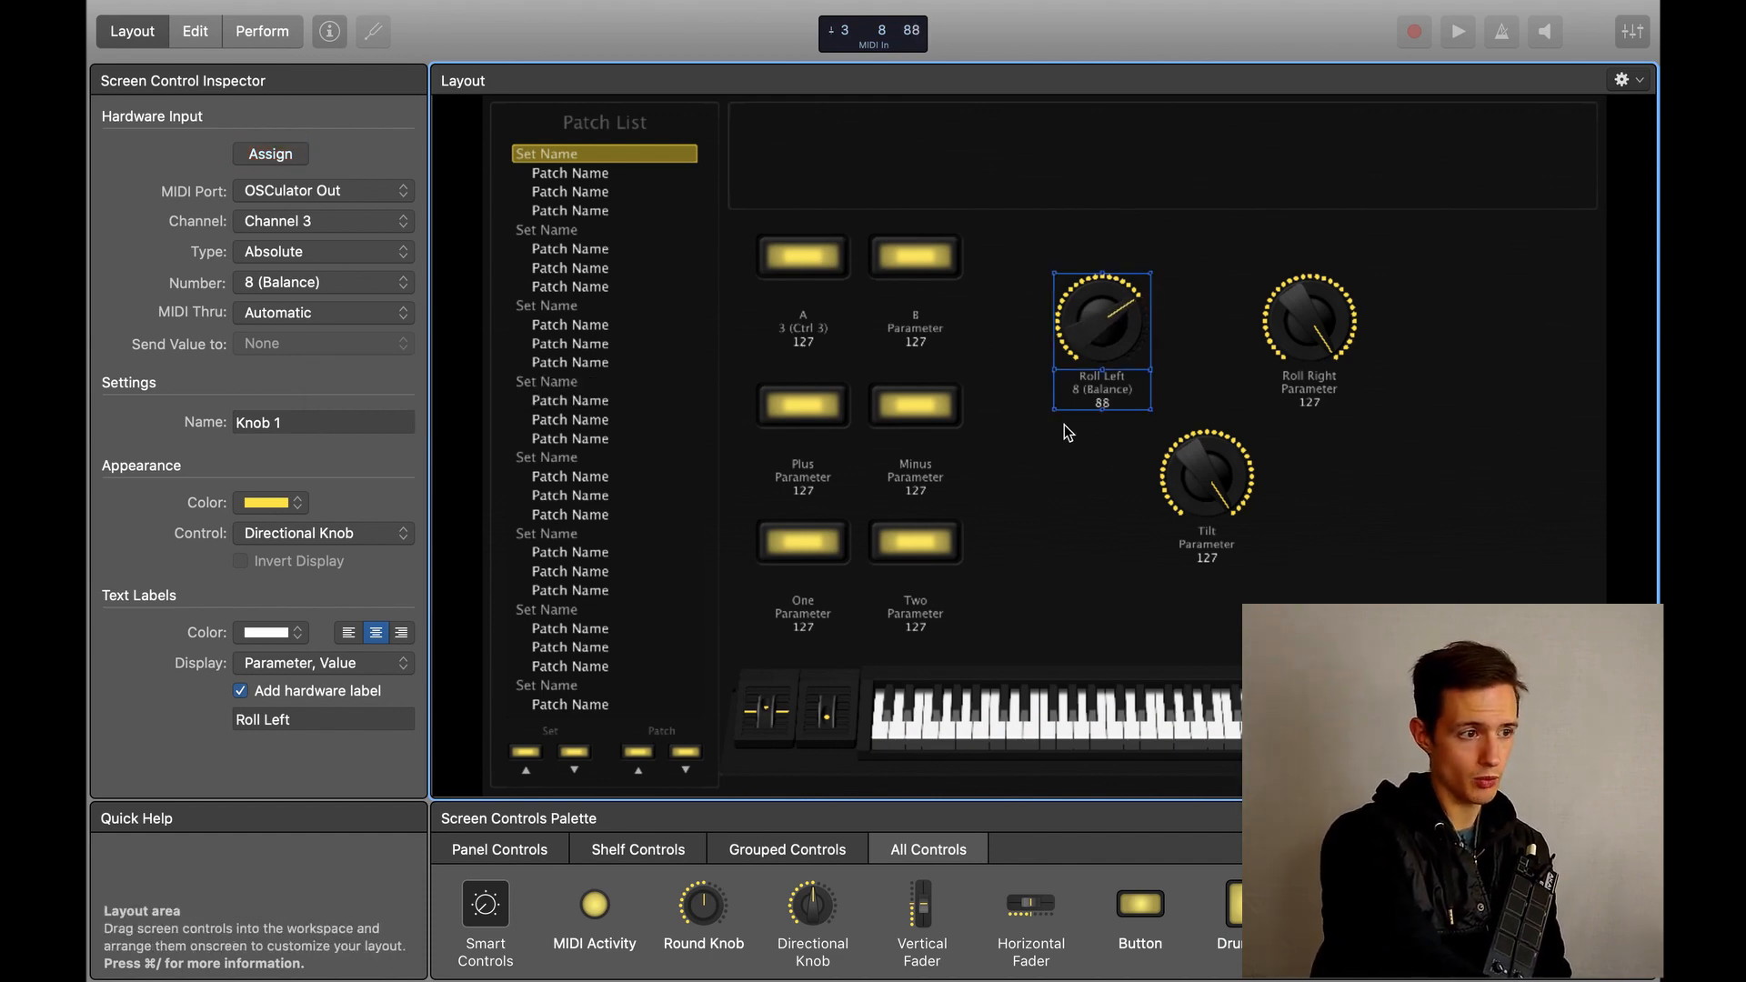
# Assign the Roll Right knob to the same roll message, 8 (Balance) on Channel 3 of OSCulator Out
pyautogui.click(1299, 330)
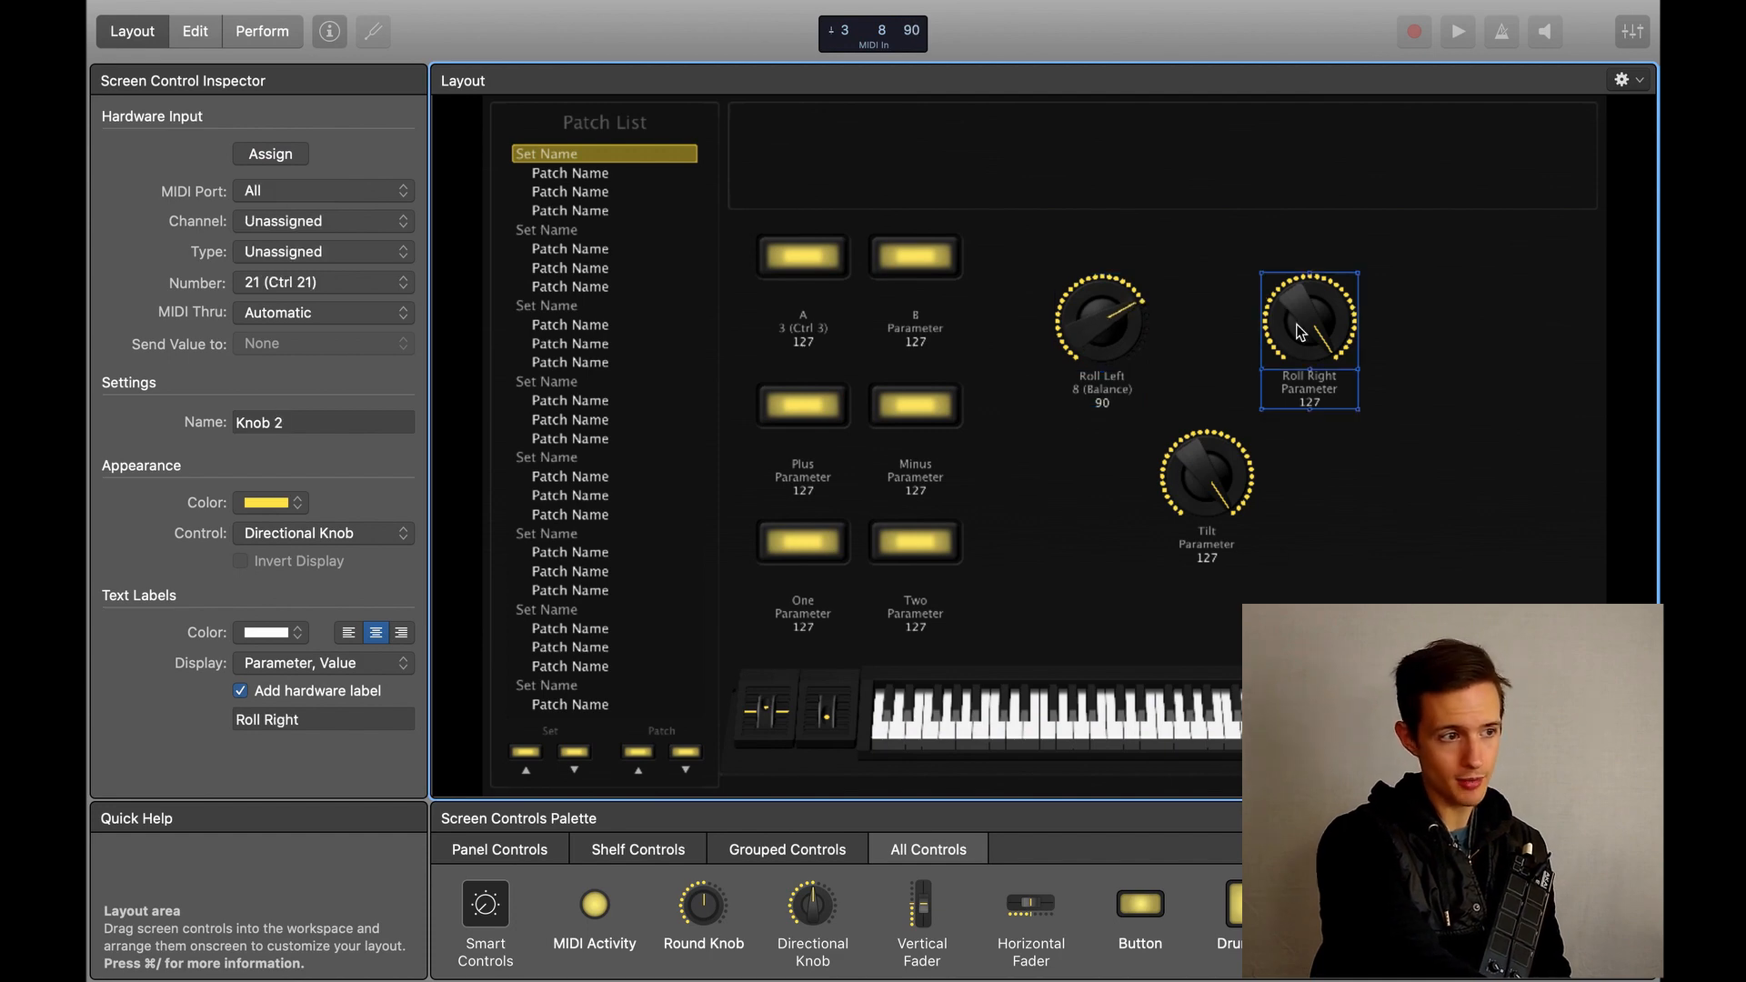
pyautogui.click(271, 153)
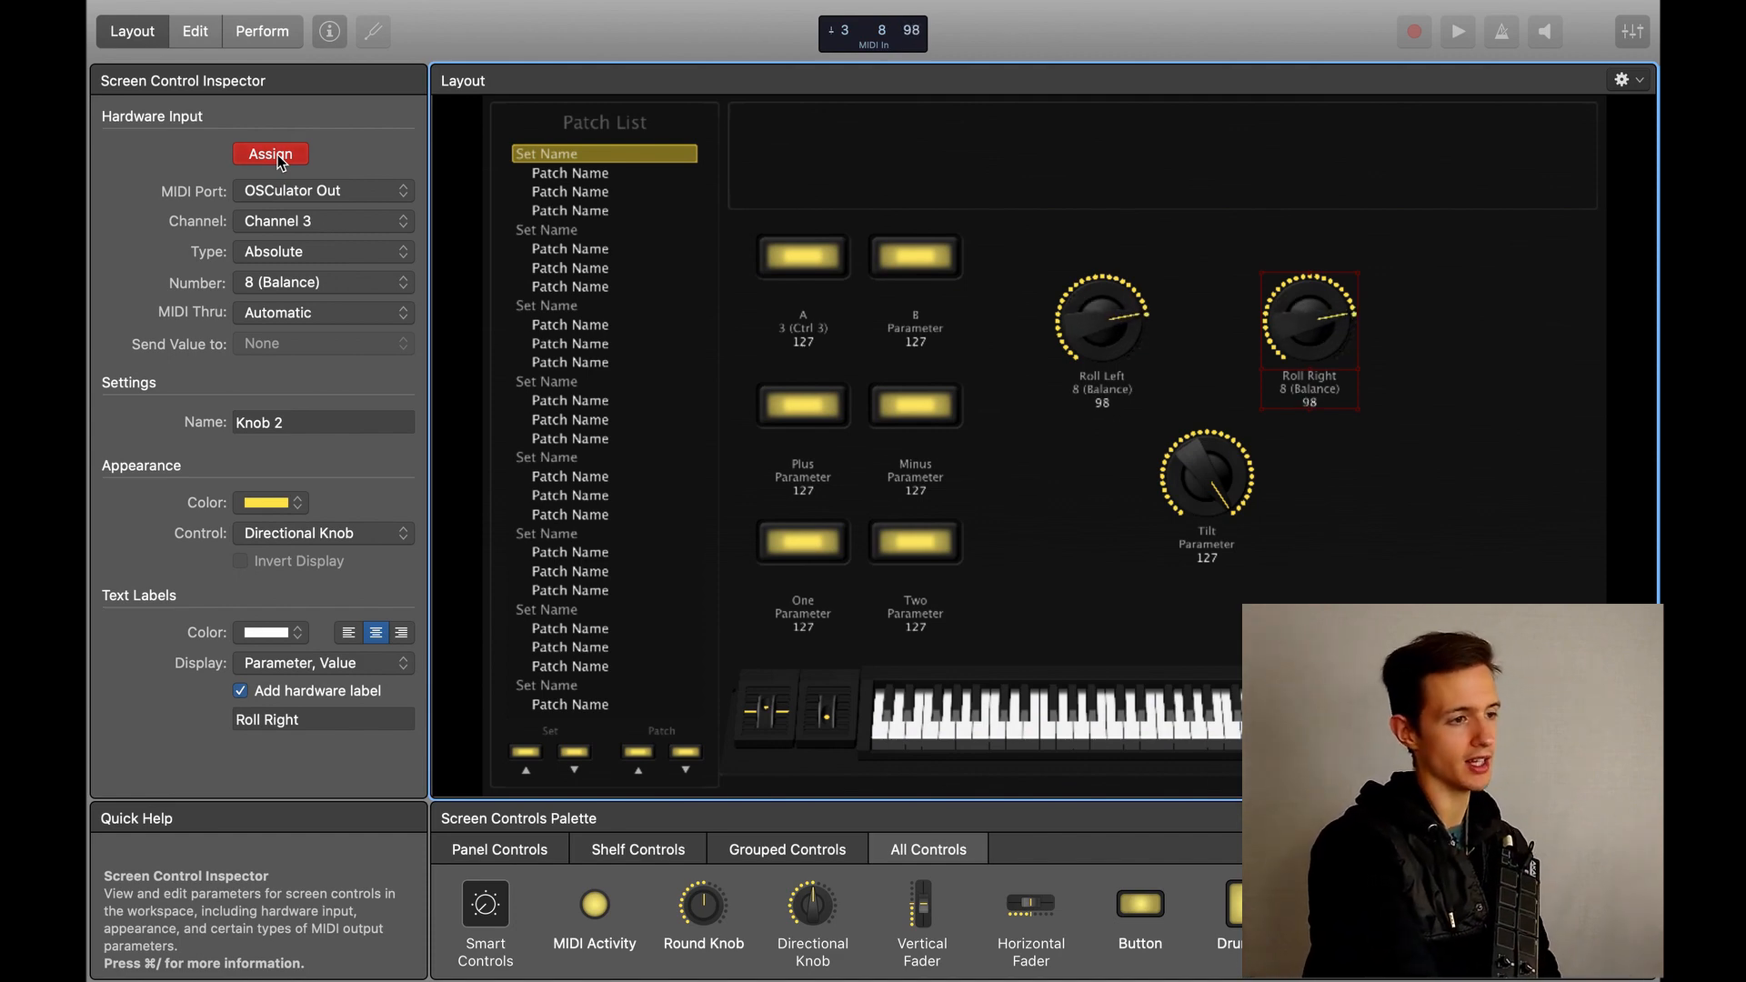
pyautogui.click(281, 161)
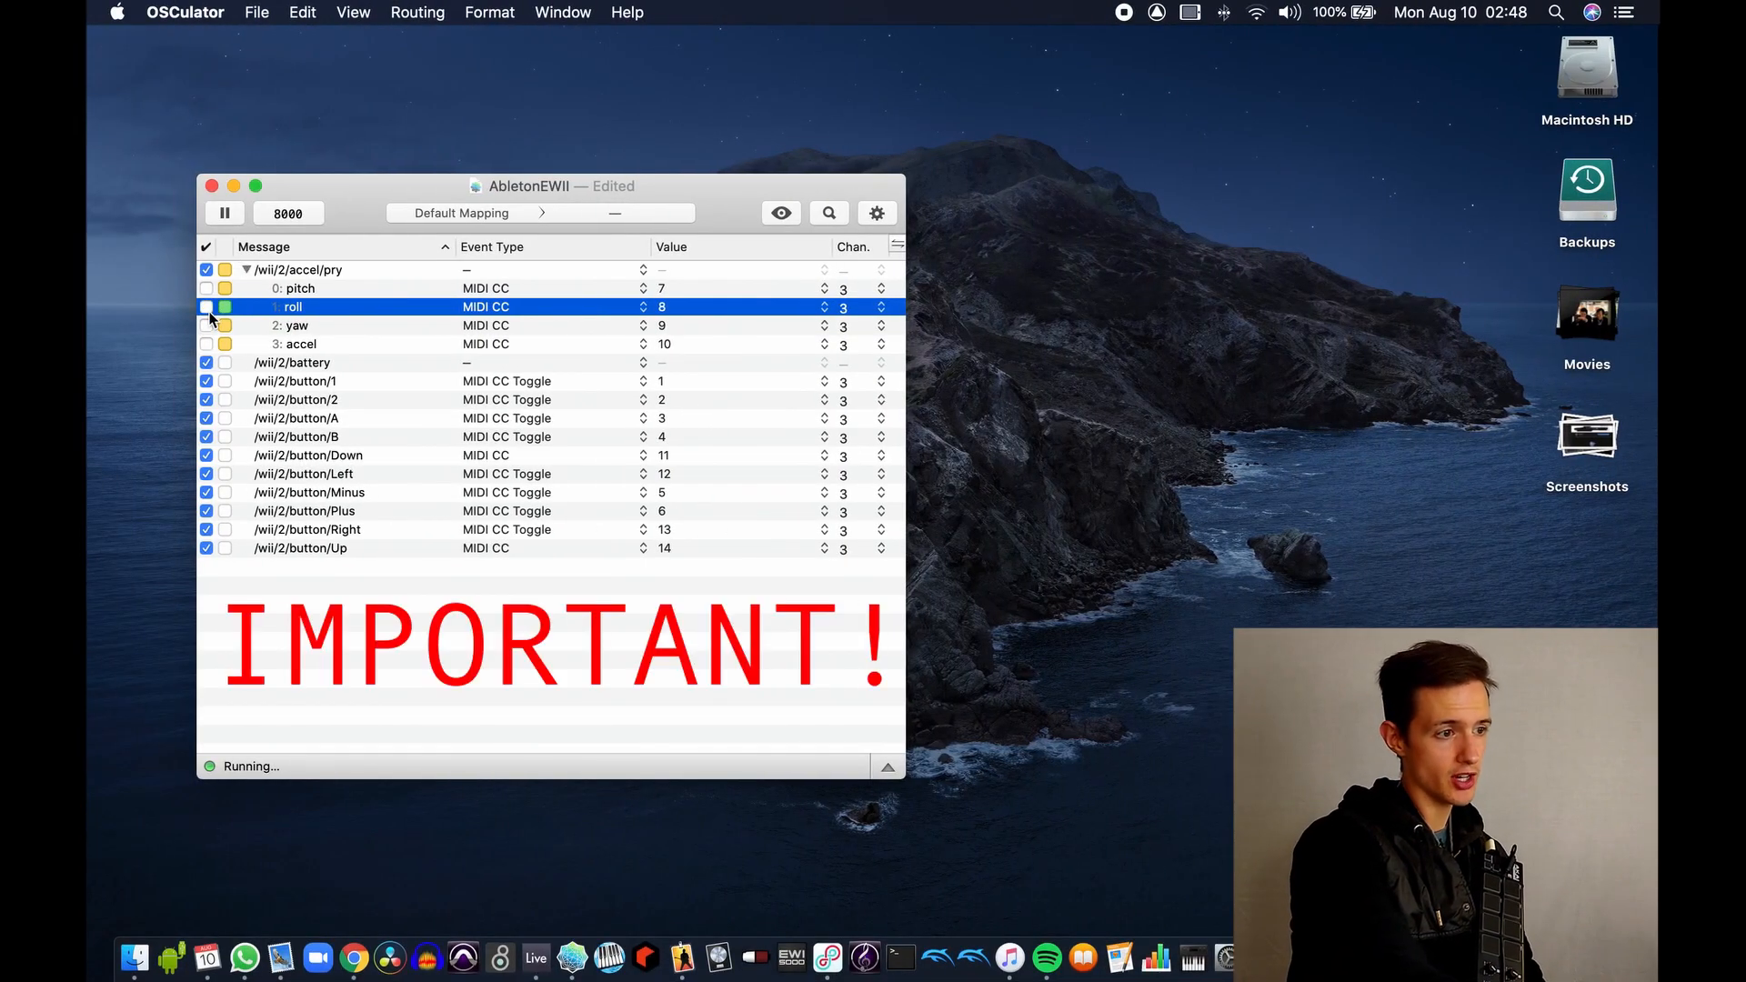
# In OSCulator, enable pitch in place of roll, and assign MainStage's Tilt knob to it as 7 (Volume) on Channel 3
pyautogui.click(206, 290)
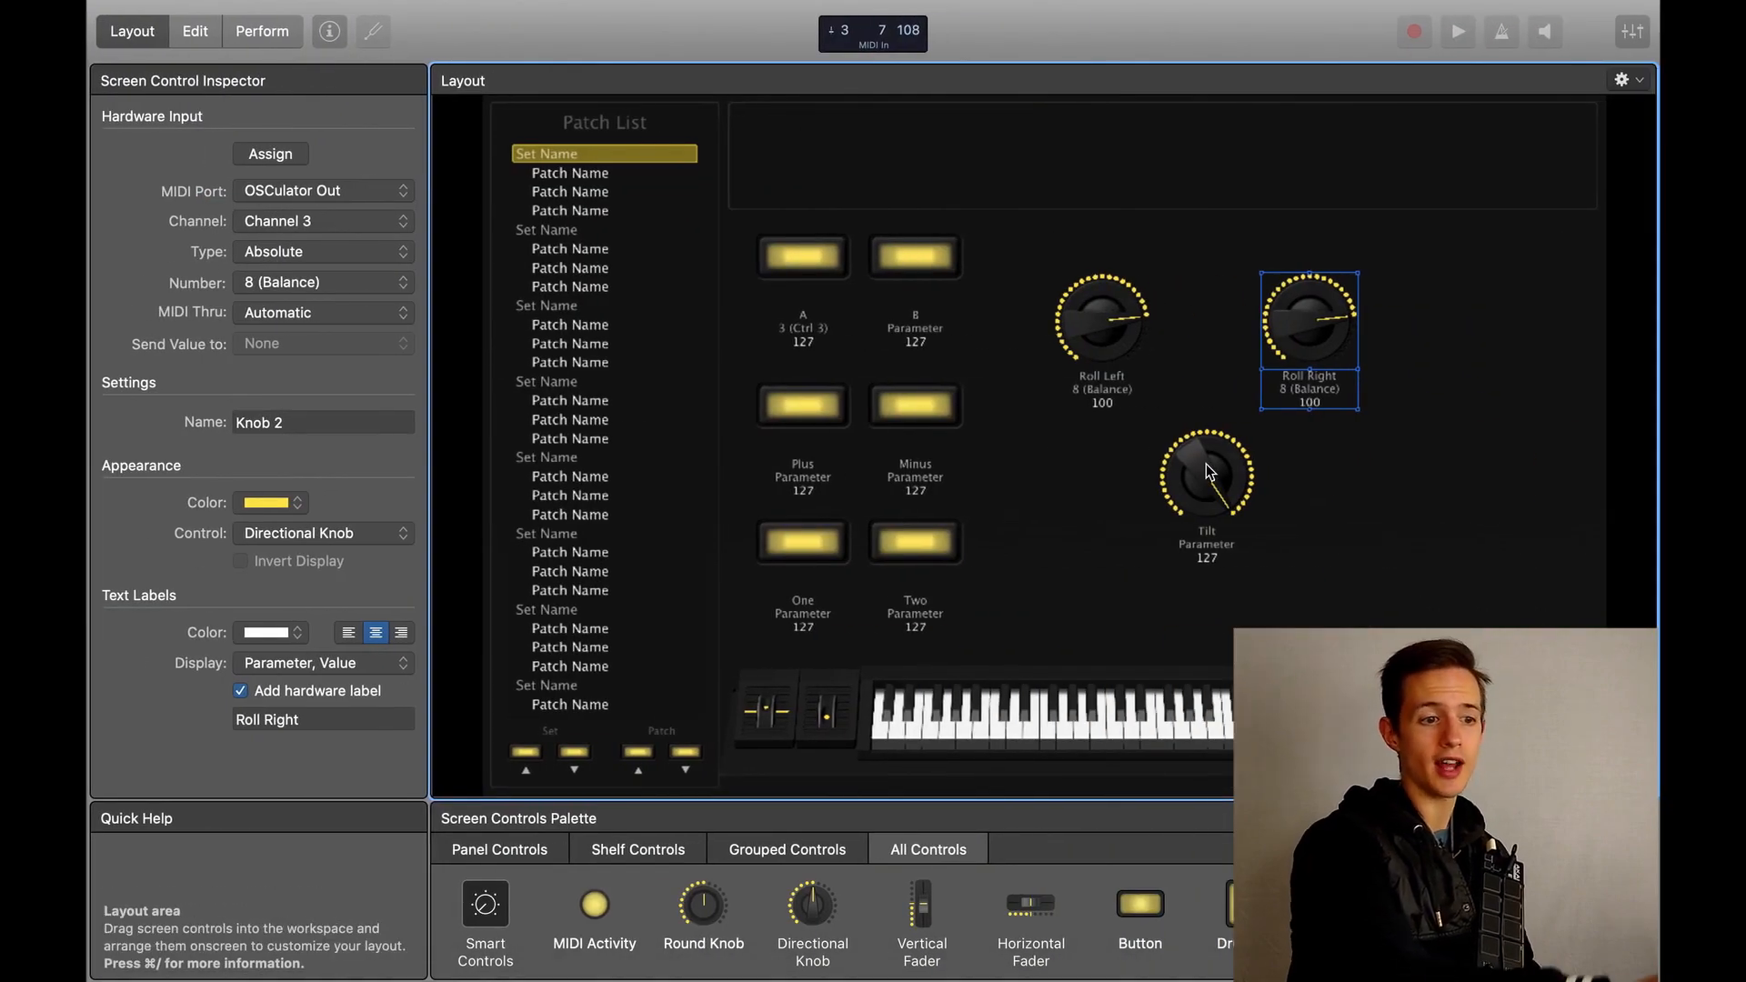
pyautogui.click(1207, 466)
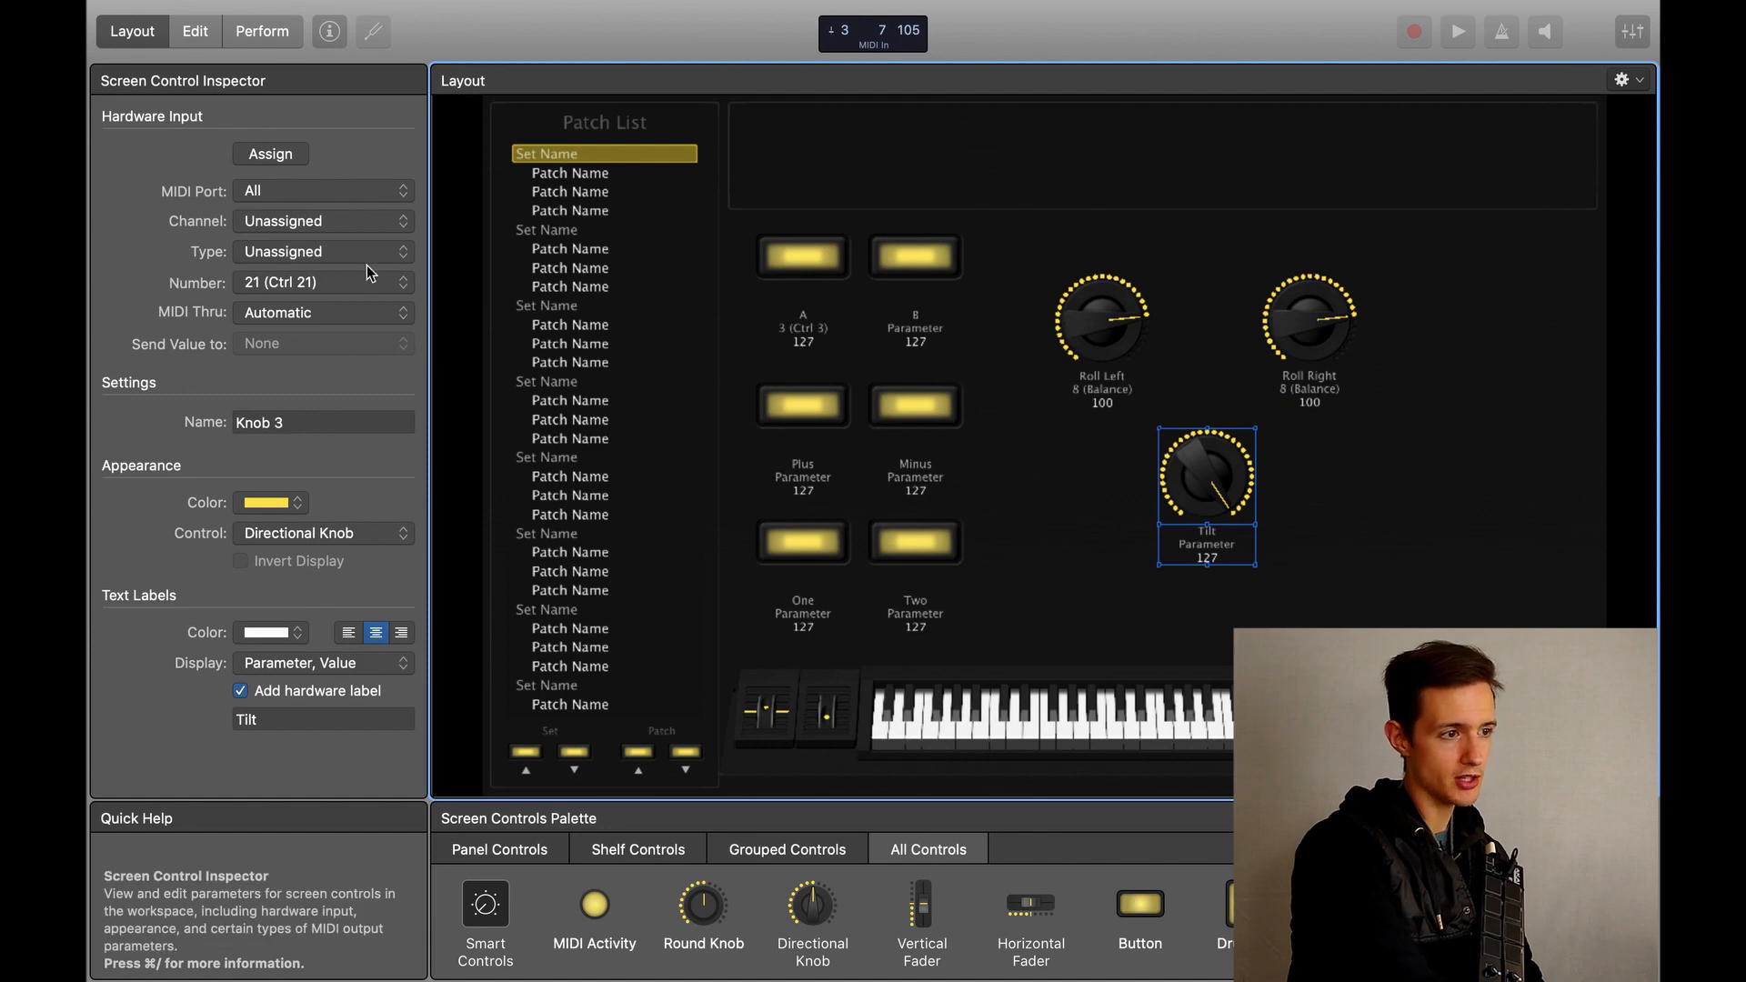
pyautogui.click(271, 154)
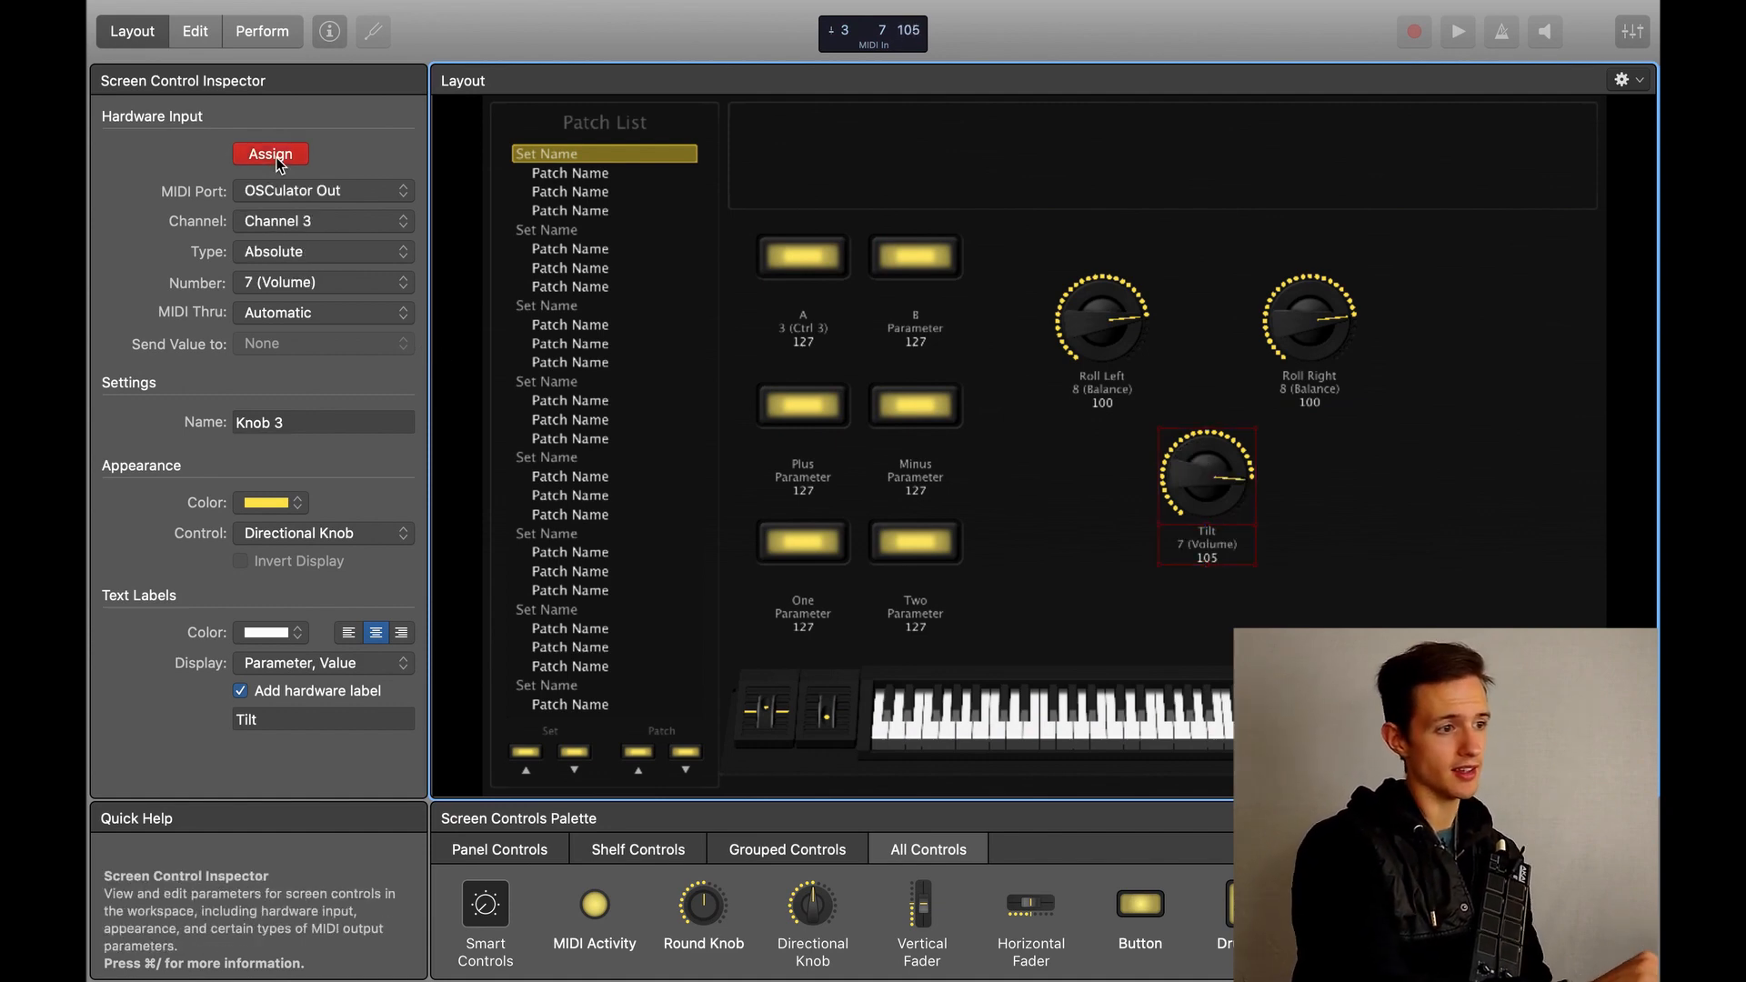
pyautogui.click(275, 158)
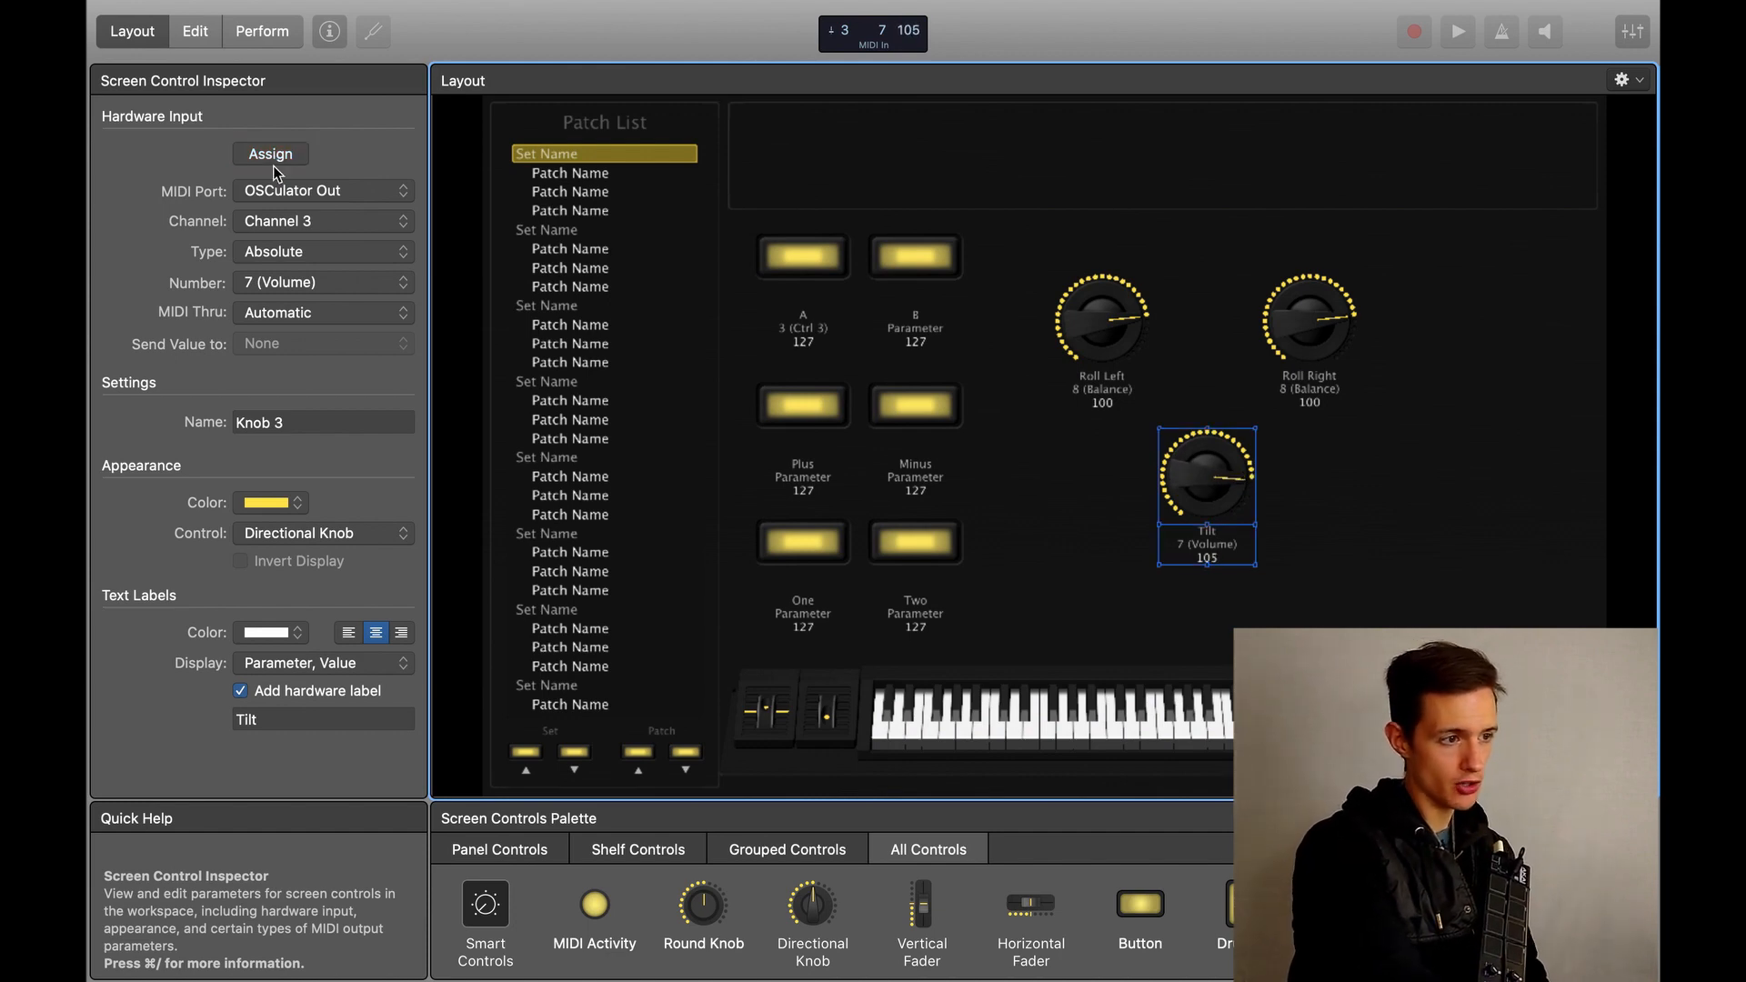
# Check the Roll Left knob and review the hardware input types available for the Roll Right knob
pyautogui.click(1130, 323)
pyautogui.click(1292, 333)
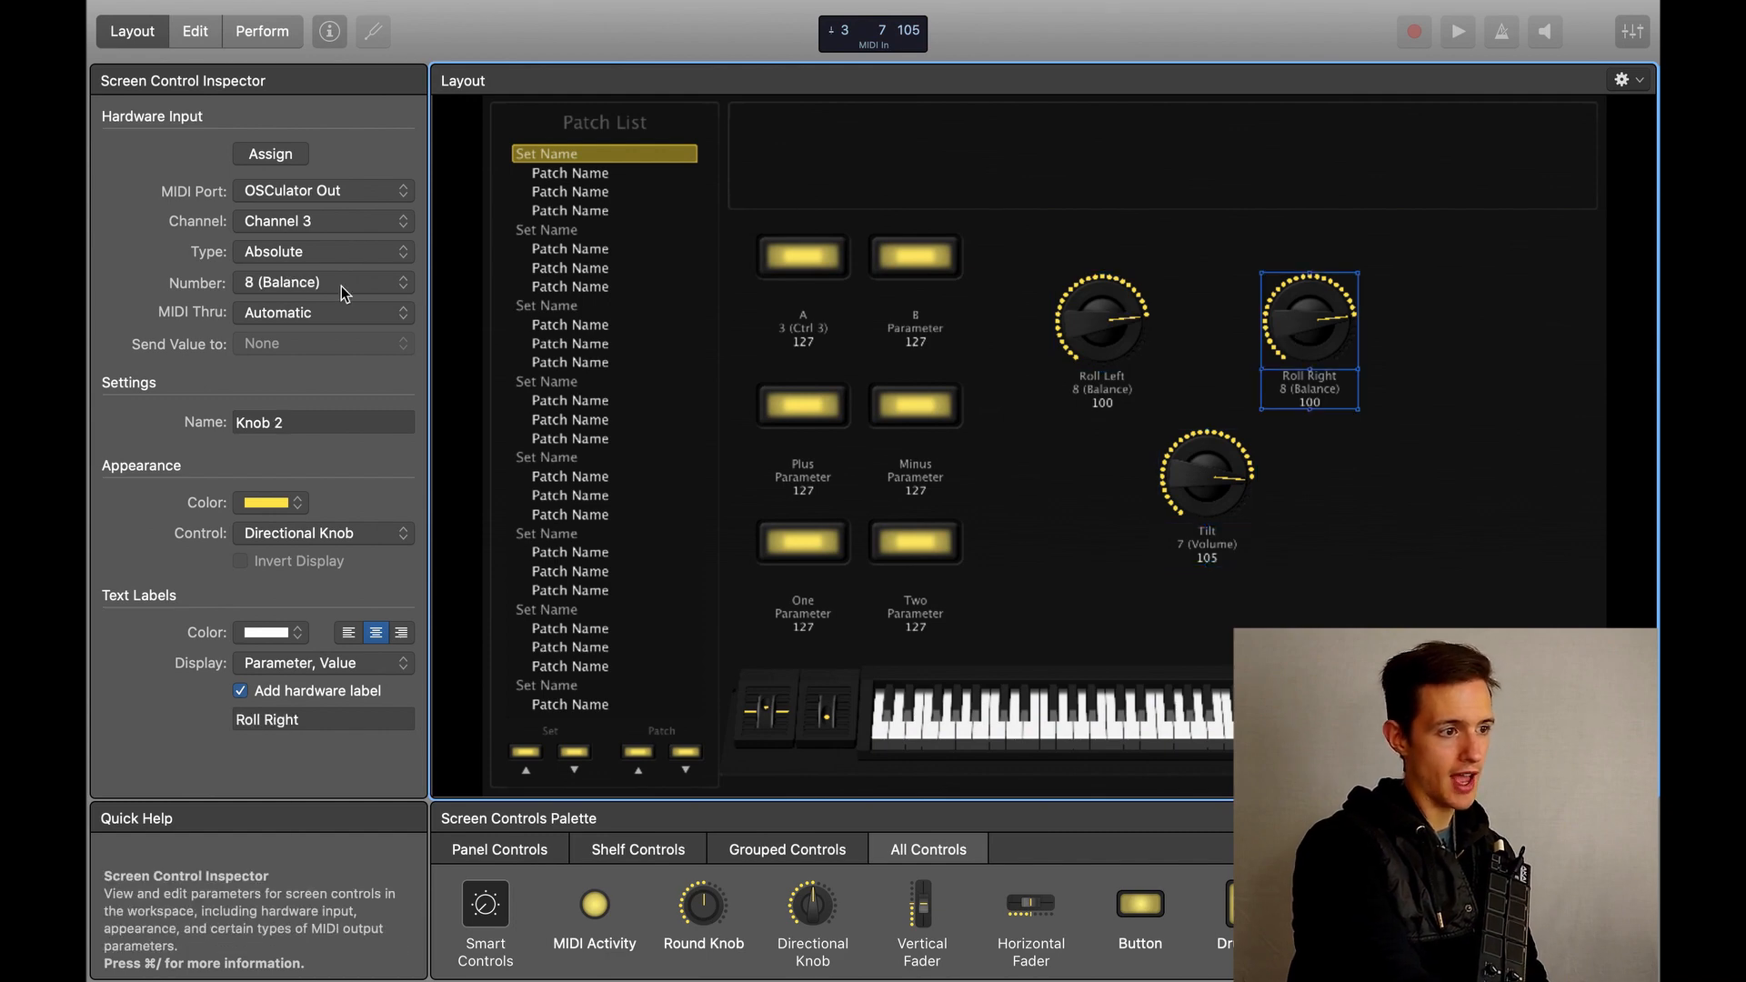
pyautogui.click(316, 258)
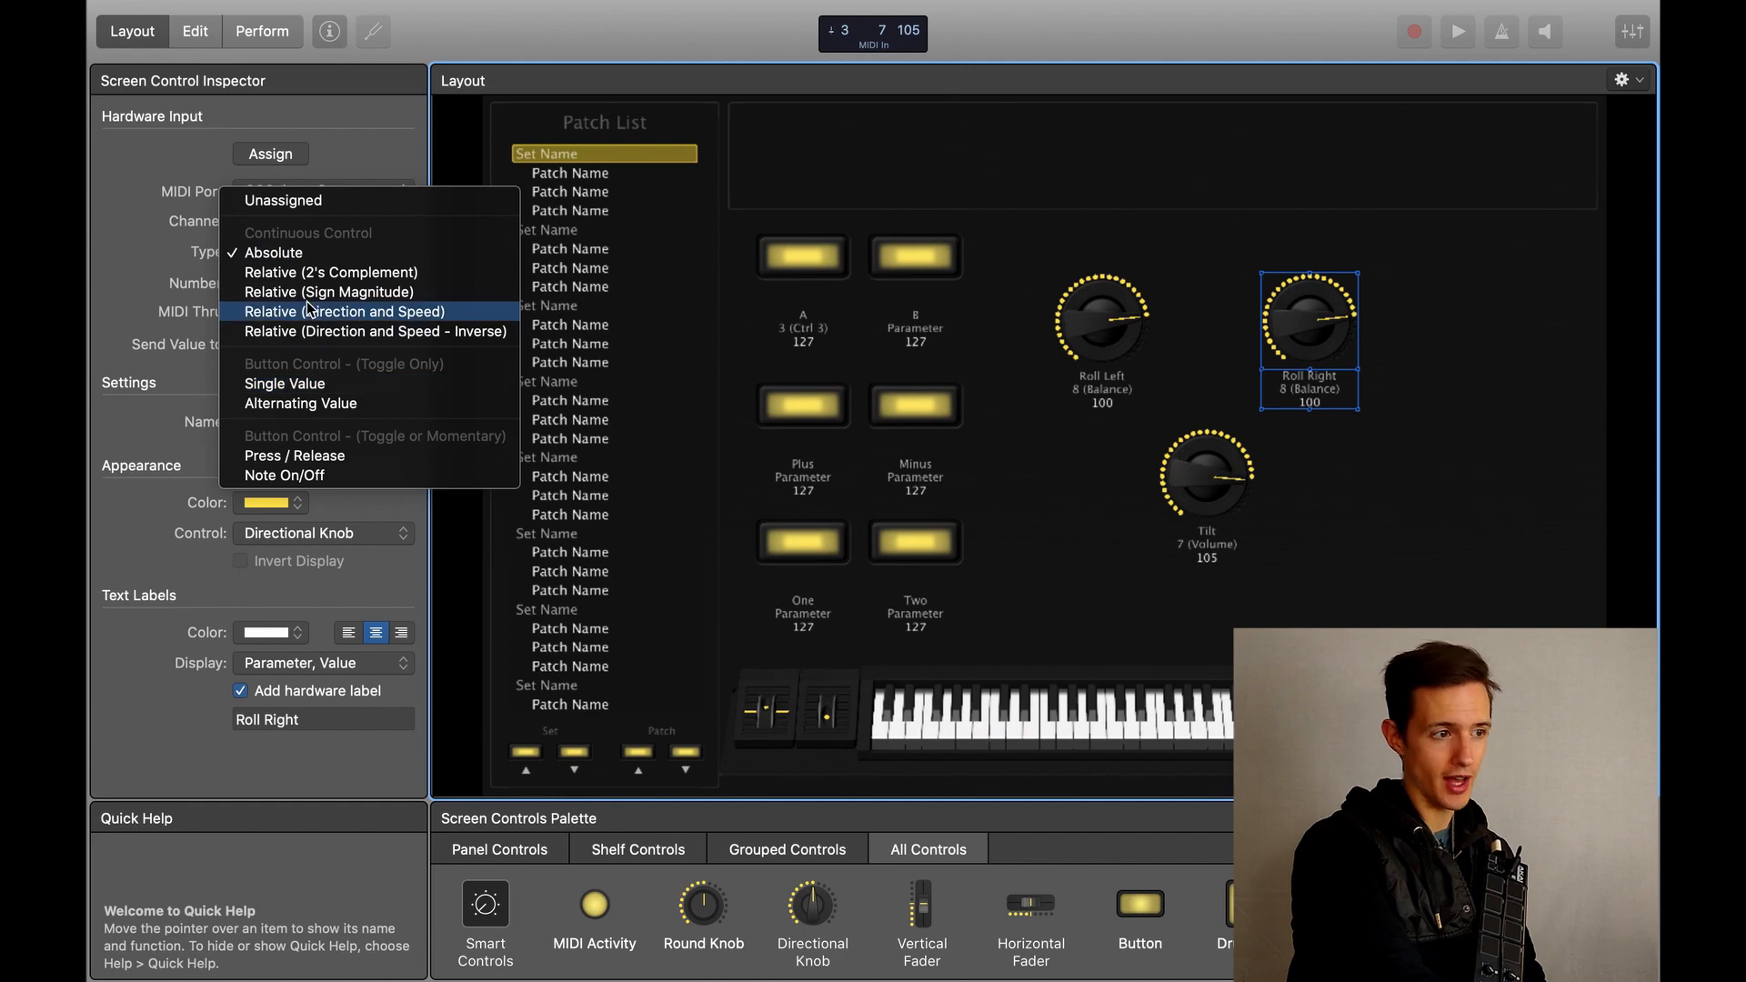
pyautogui.click(156, 257)
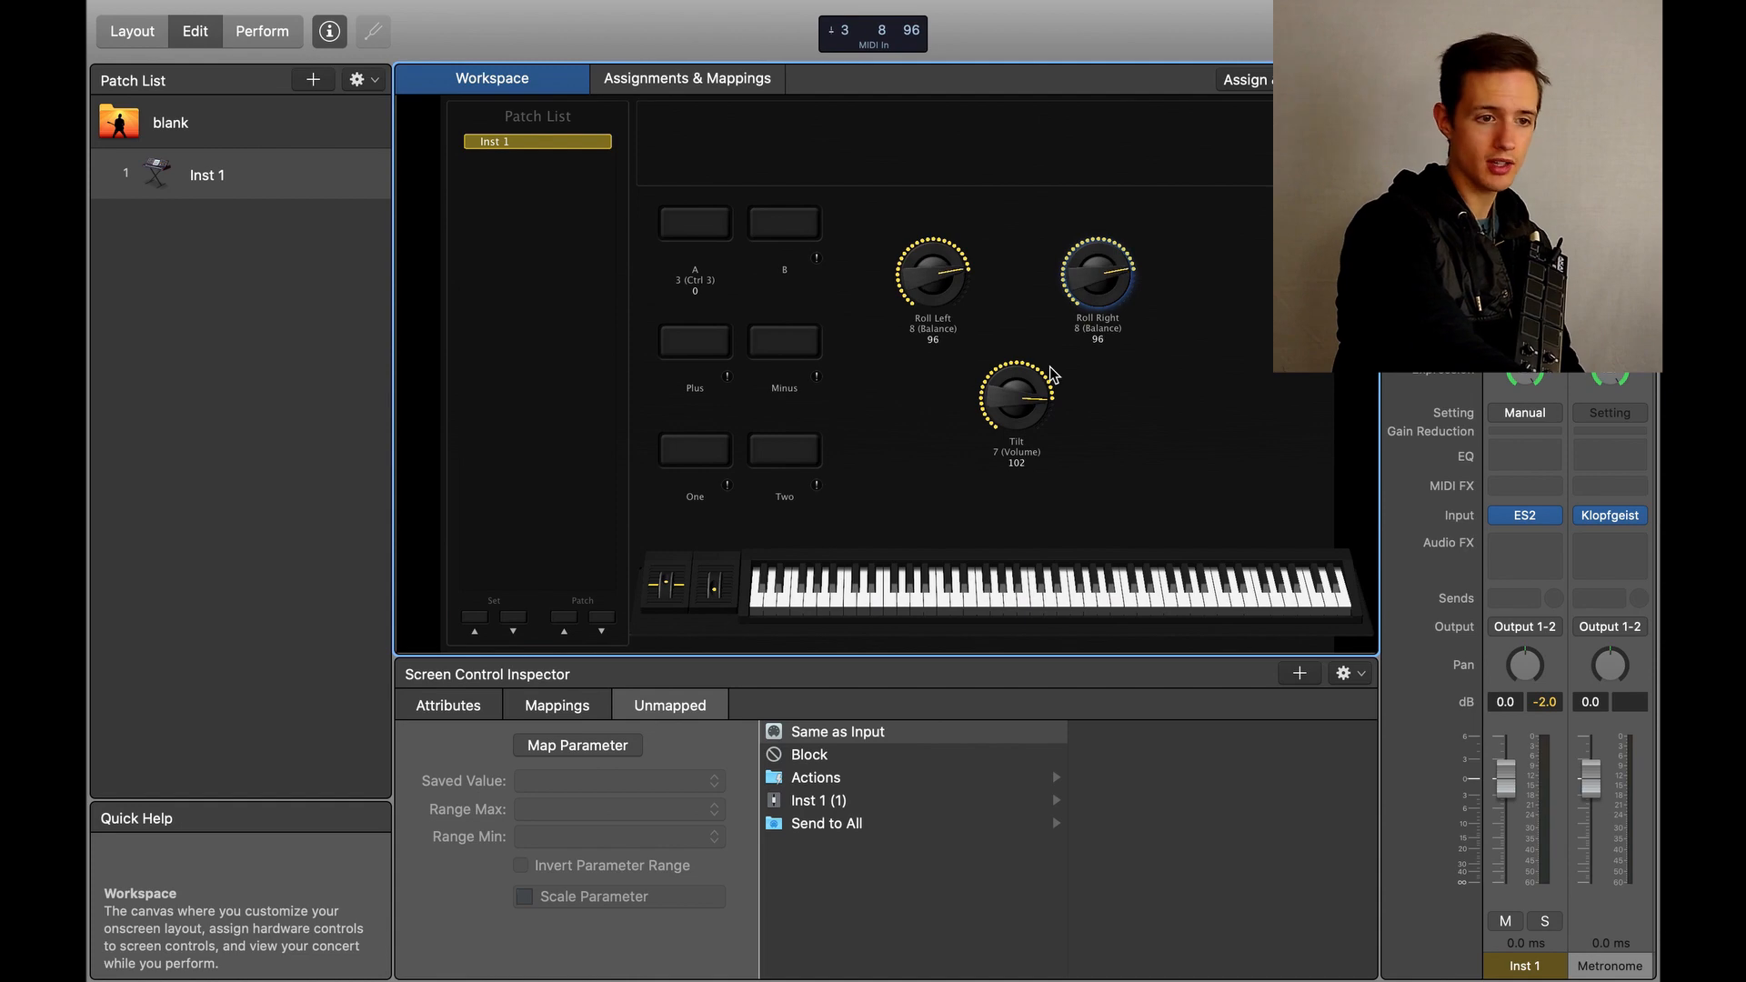
# Add a Tremolo modulation effect to the Inst 1 channel strip's audio effects
pyautogui.click(1533, 551)
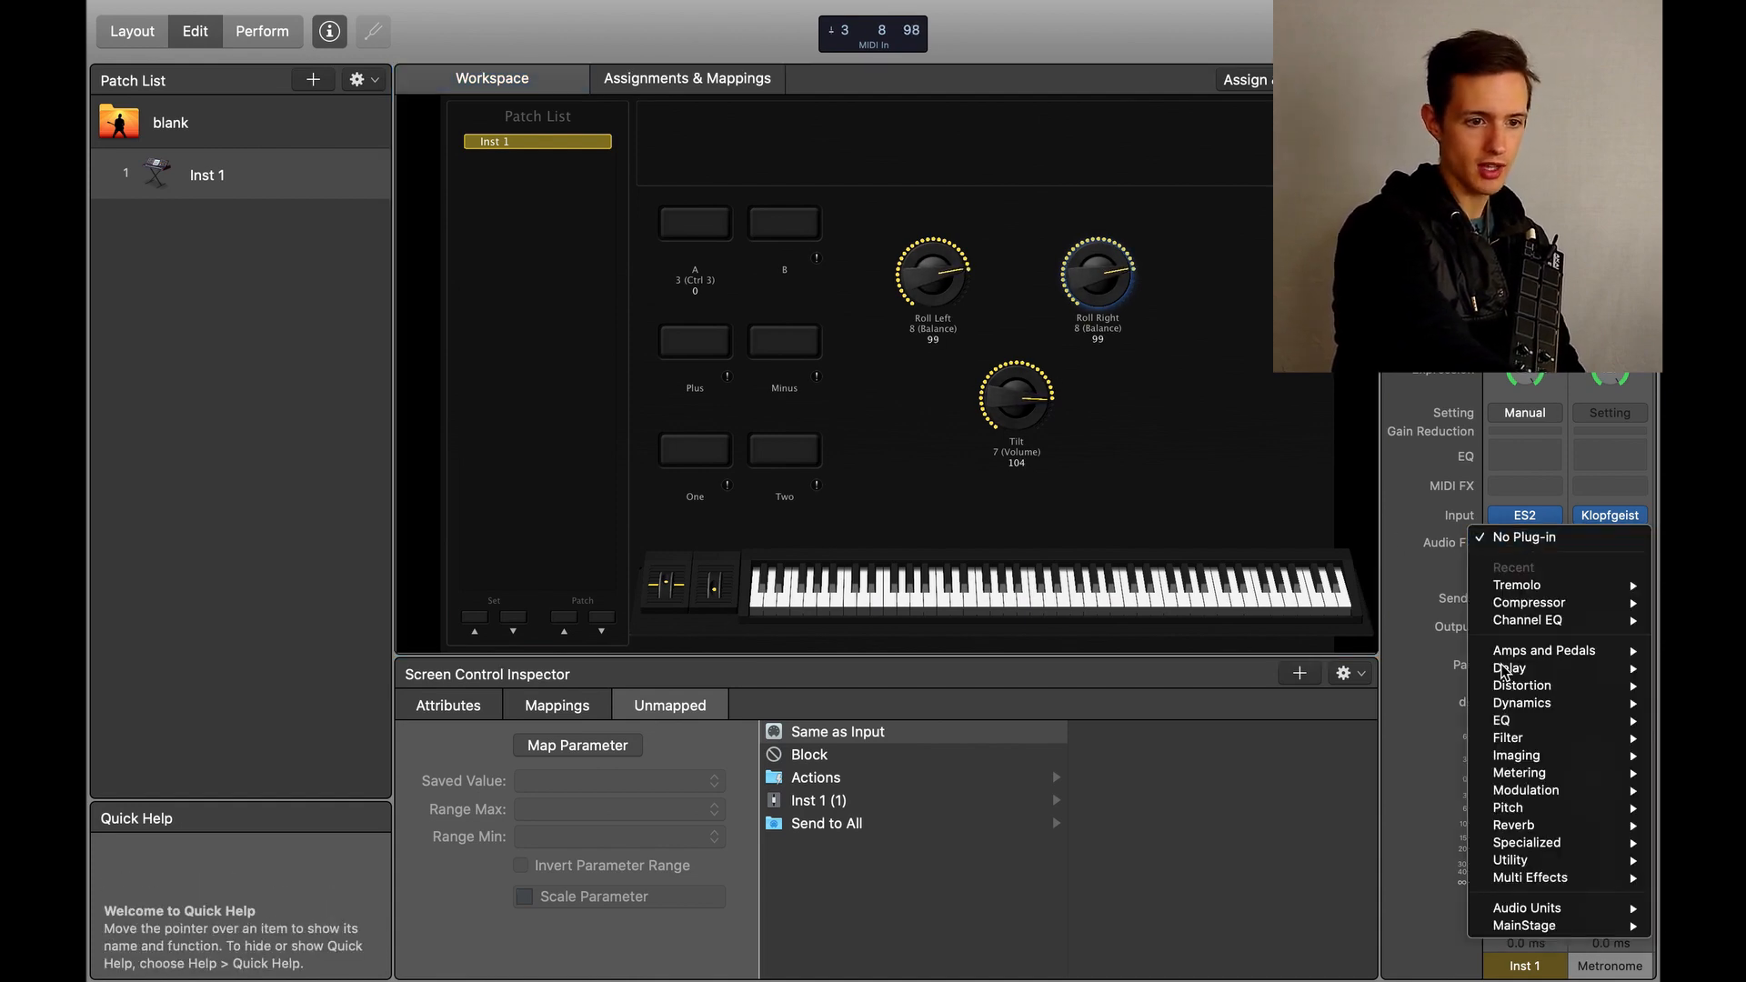
pyautogui.moveTo(1538, 790)
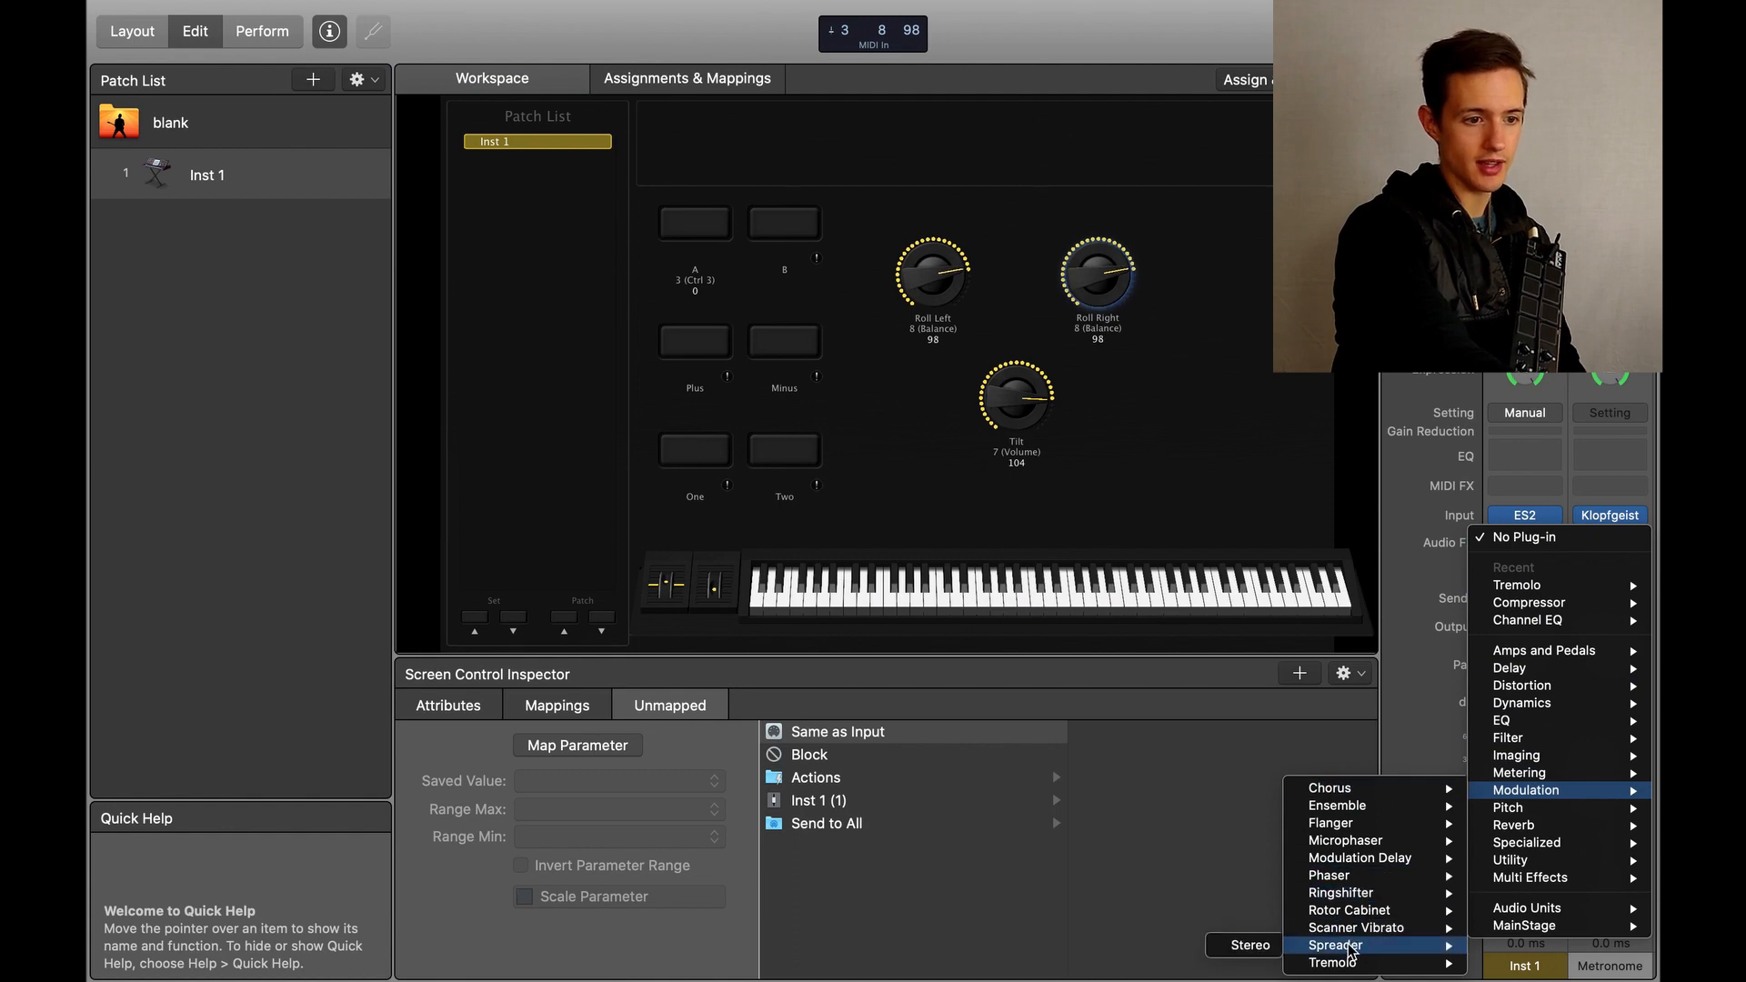
pyautogui.moveTo(1285, 970)
pyautogui.click(1271, 964)
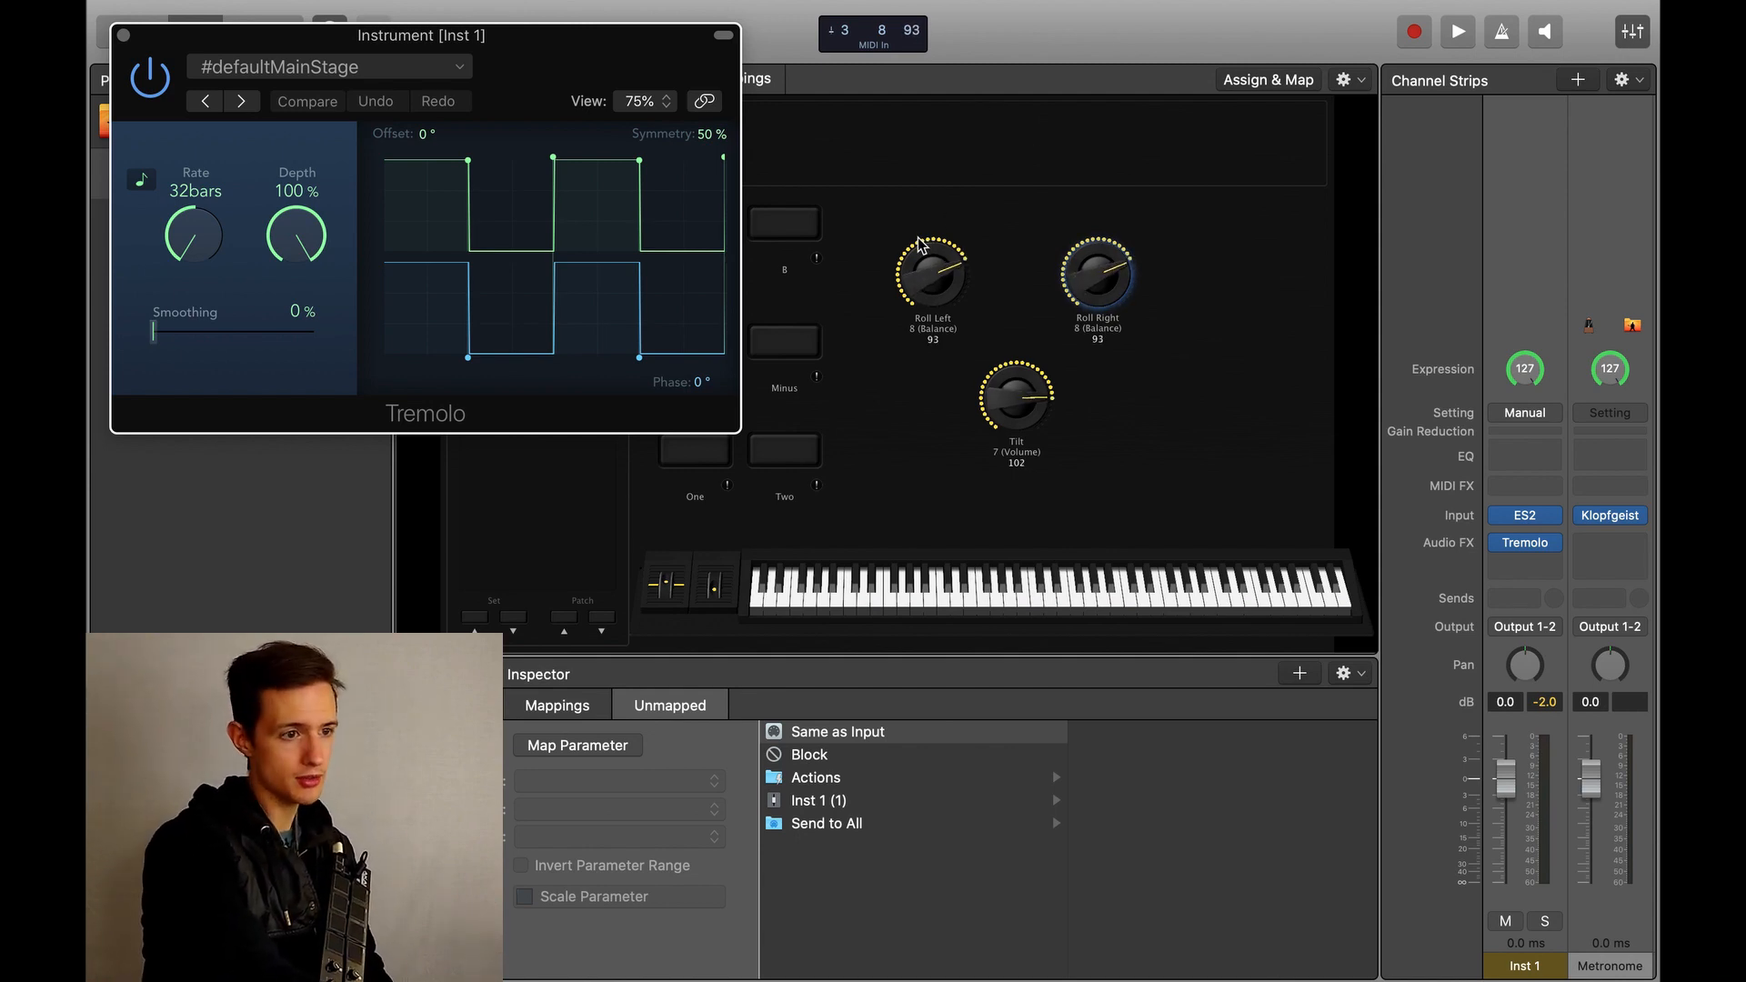
# Map the Roll Left knob to the Tremolo's Rate and limit its range to a minimum of 1/4 and a maximum of DC
pyautogui.click(932, 273)
pyautogui.click(588, 747)
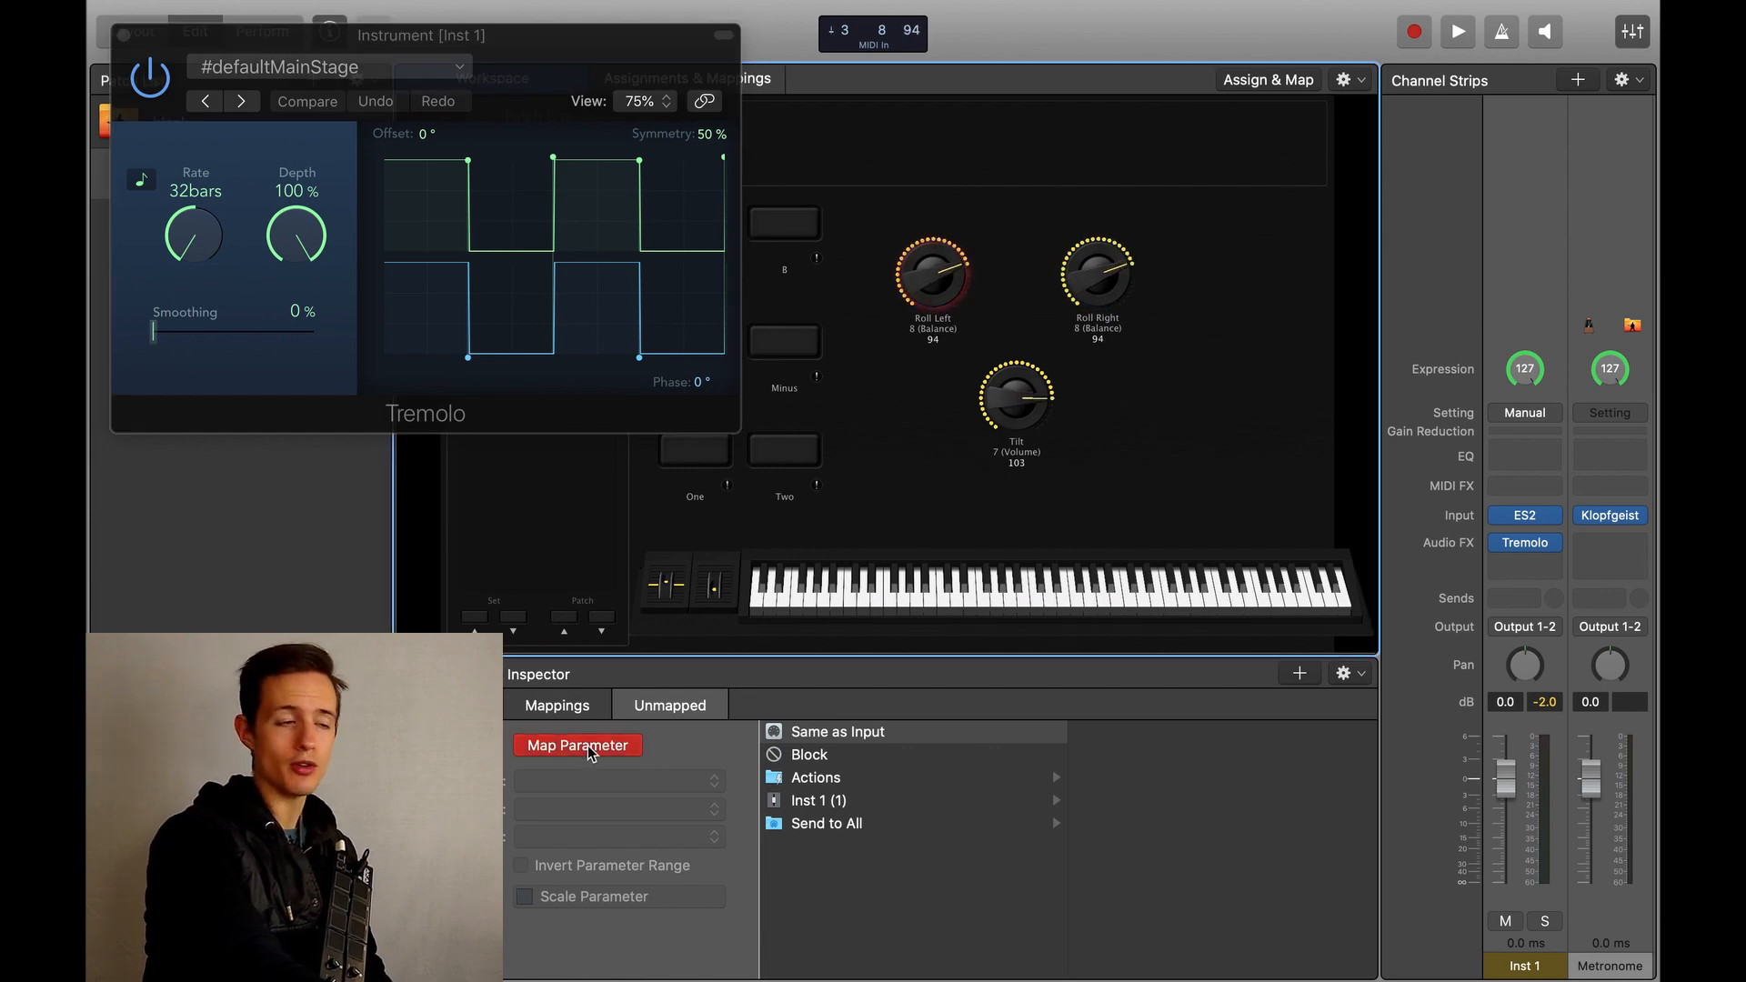
pyautogui.click(208, 242)
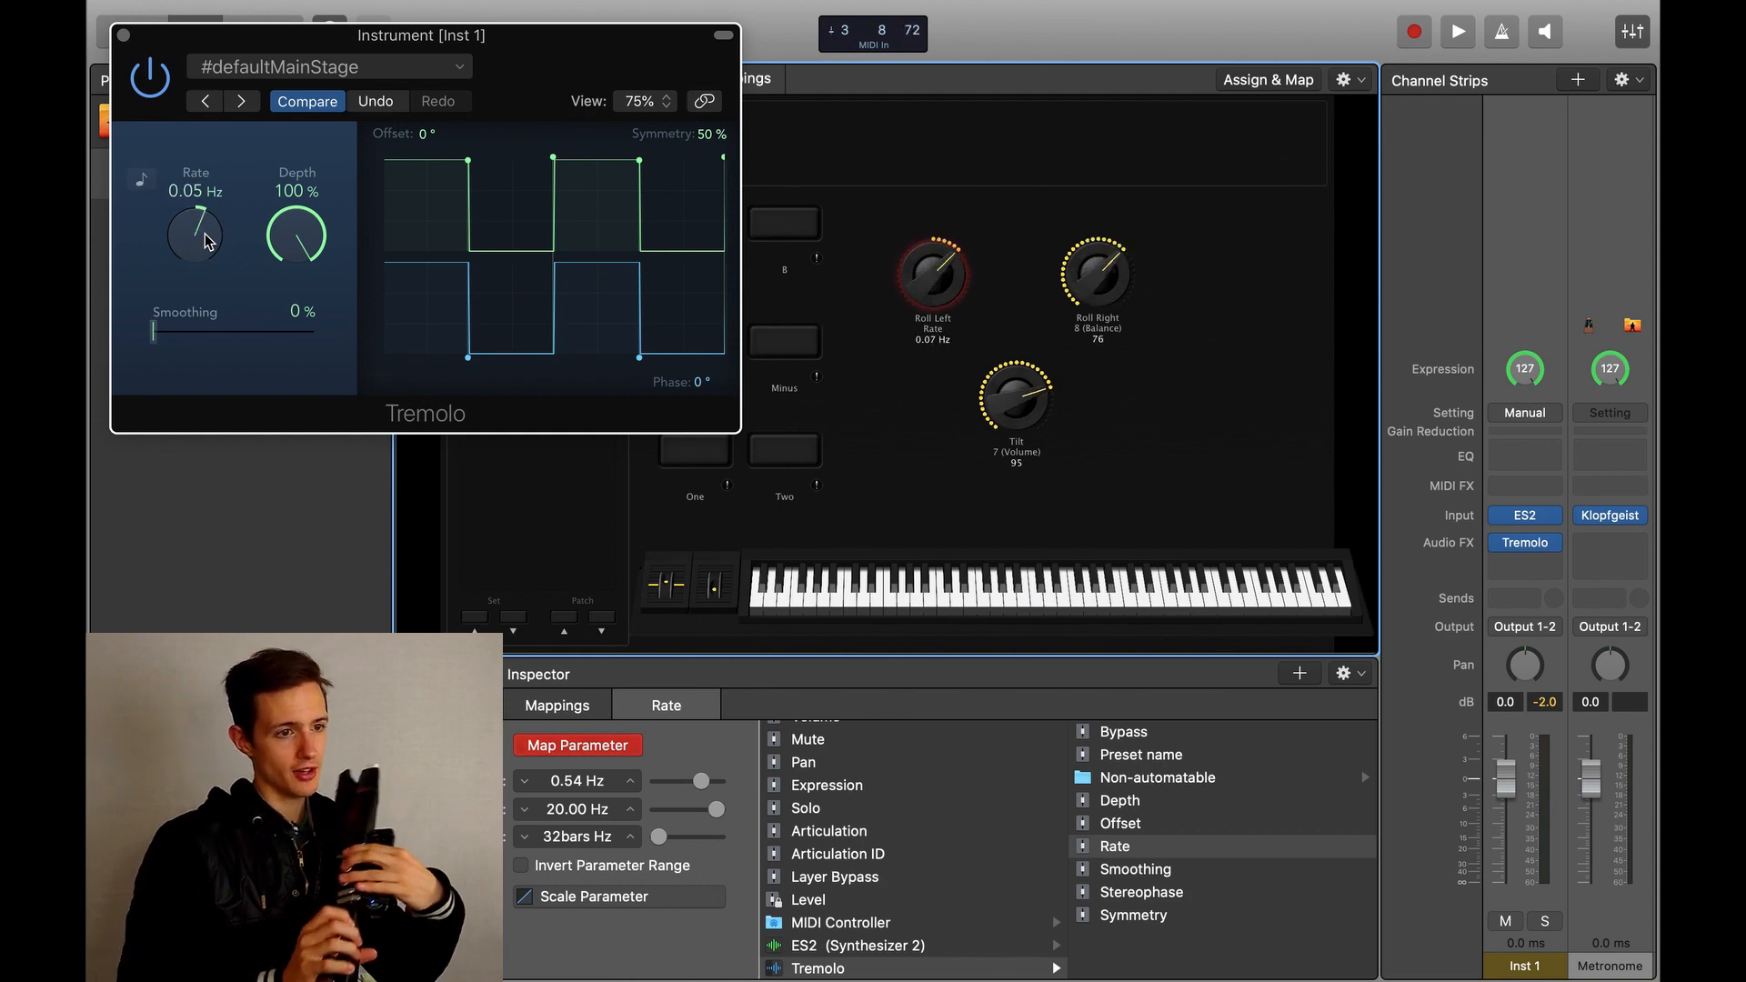
pyautogui.click(593, 748)
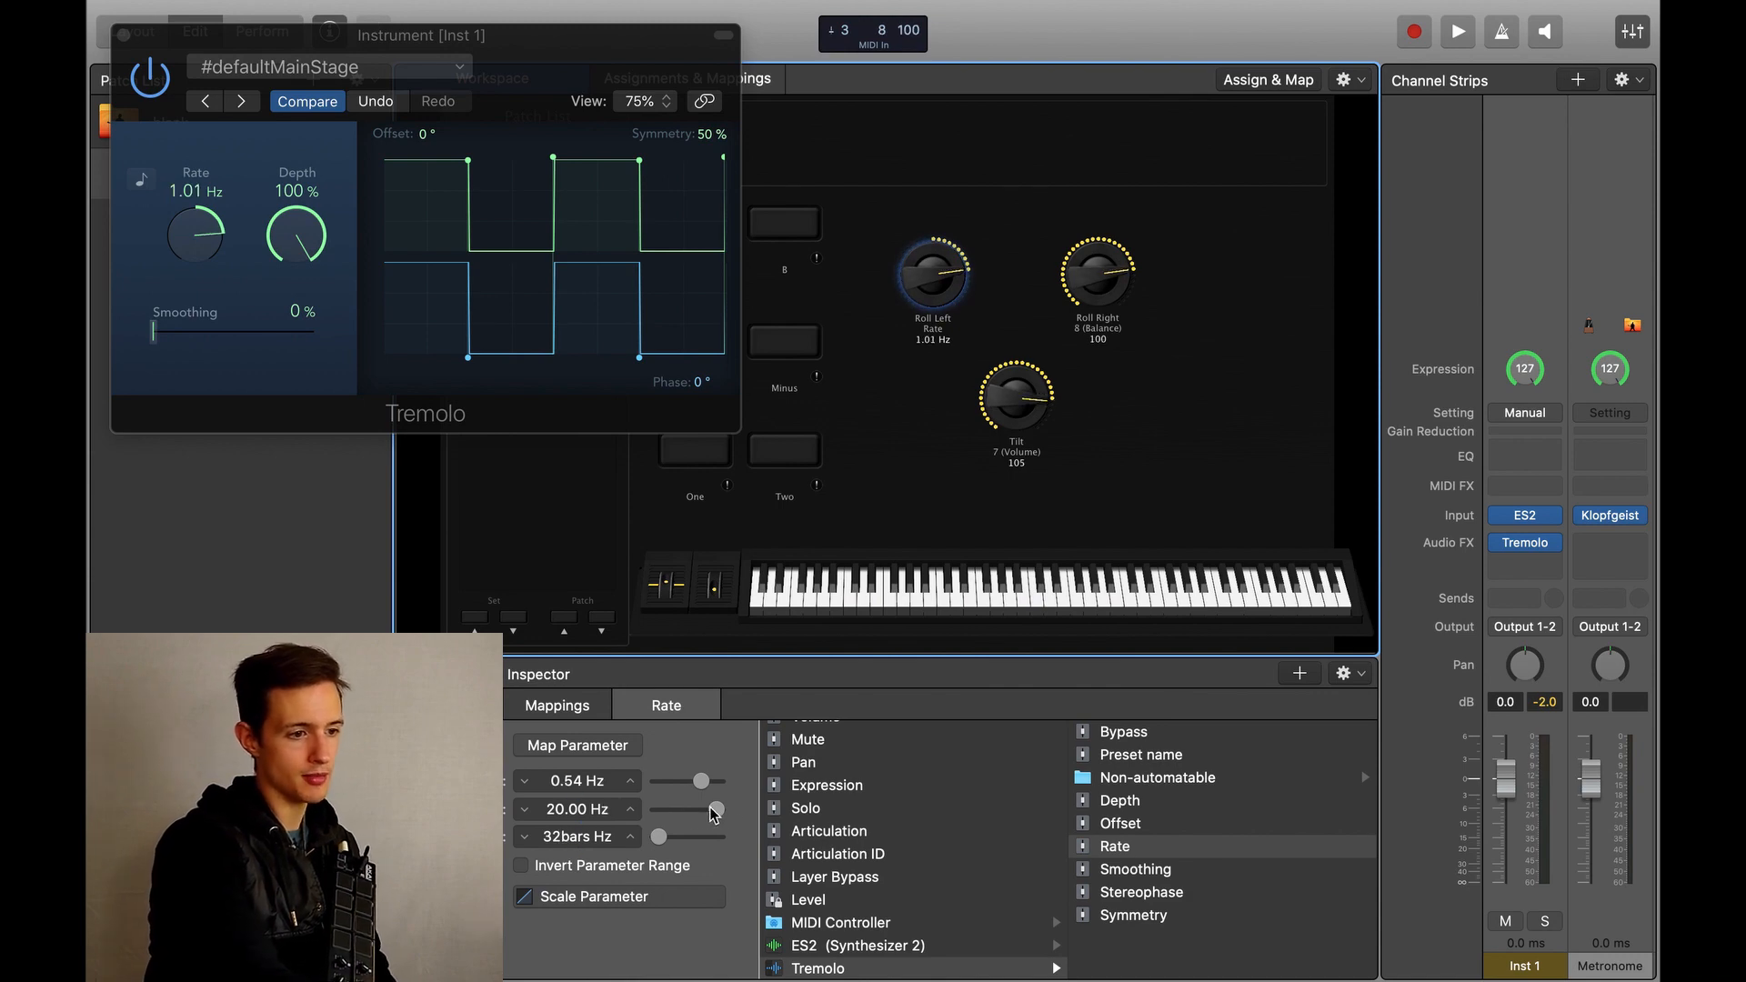
pyautogui.moveTo(717, 810); pyautogui.dragTo(679, 843)
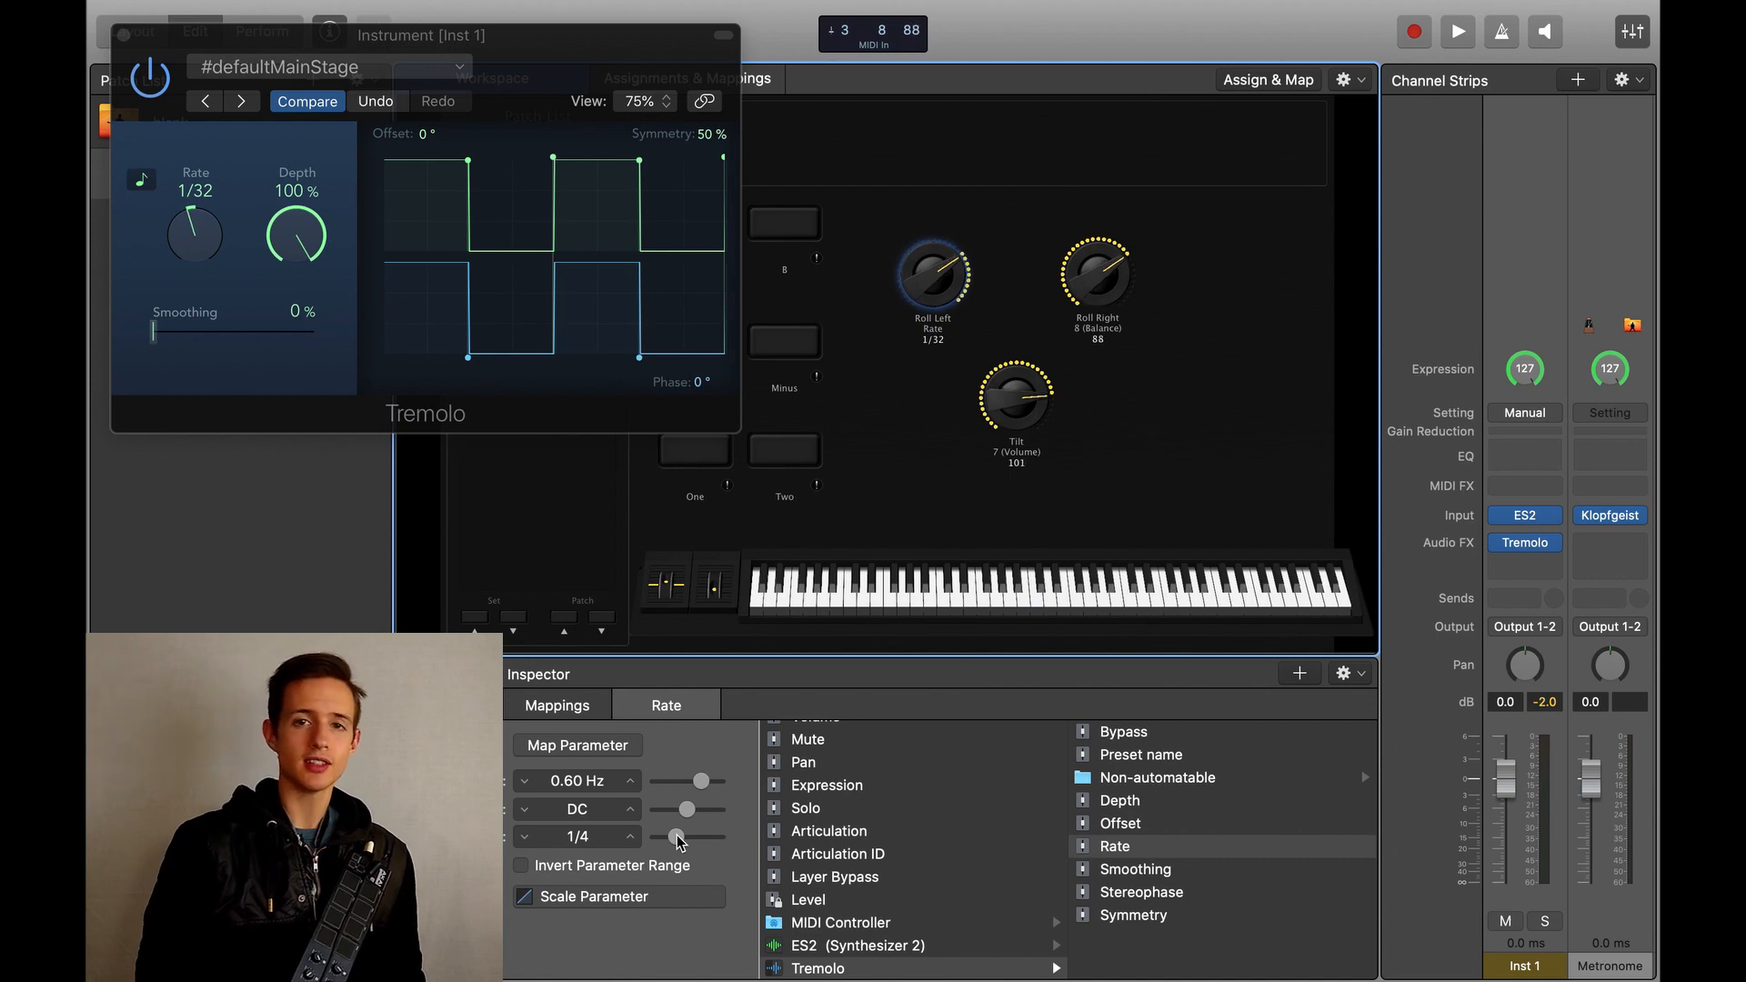
# Invert the Rate mapping's scaling curve and shift its DC point to input value 90, keeping 1/4 at 127
pyautogui.click(593, 898)
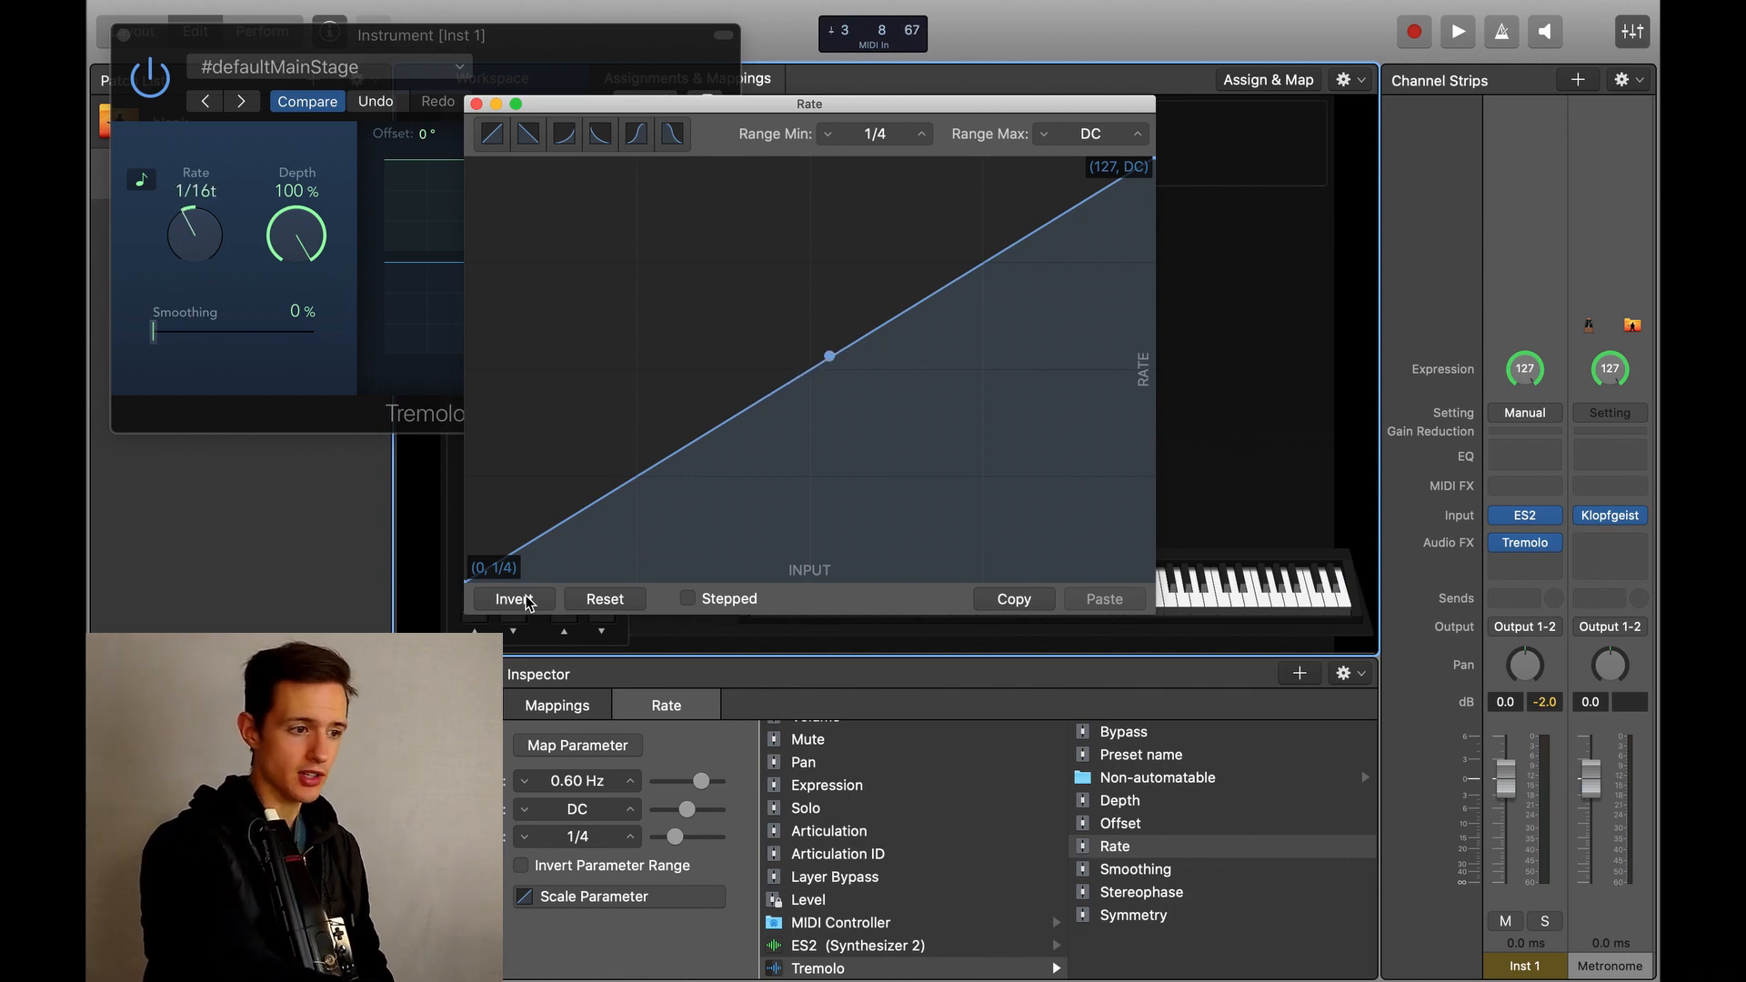
pyautogui.click(515, 600)
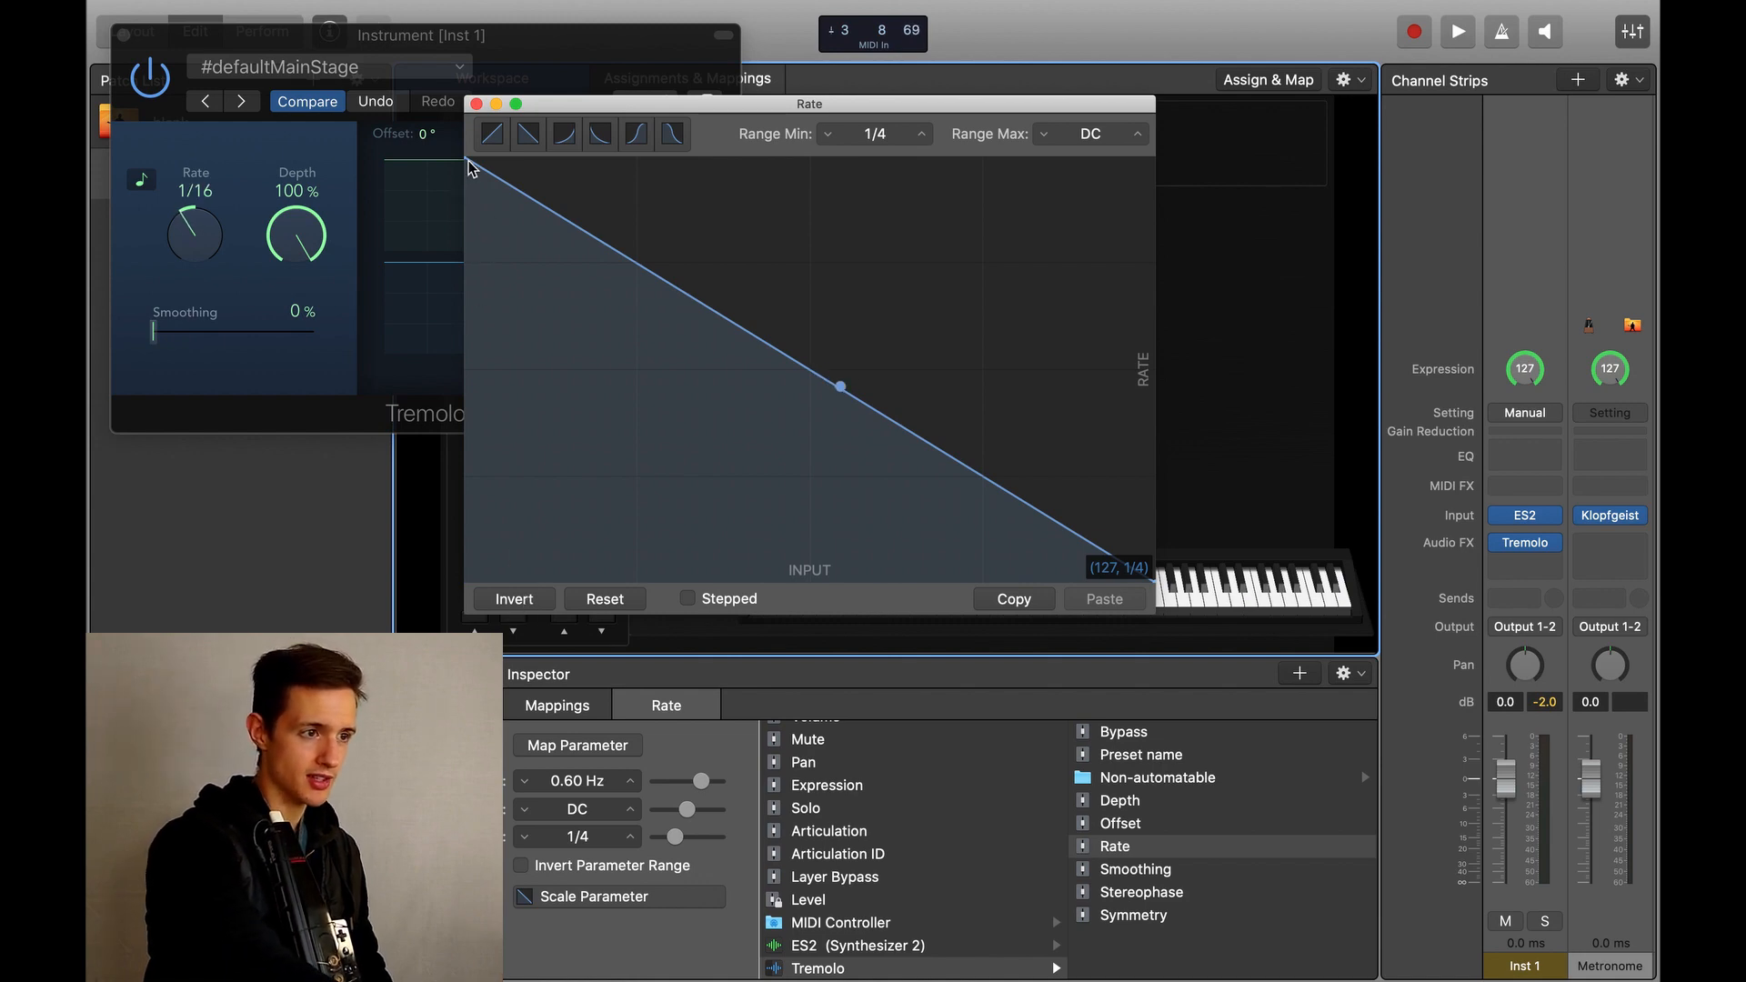
pyautogui.moveTo(469, 165); pyautogui.dragTo(980, 167)
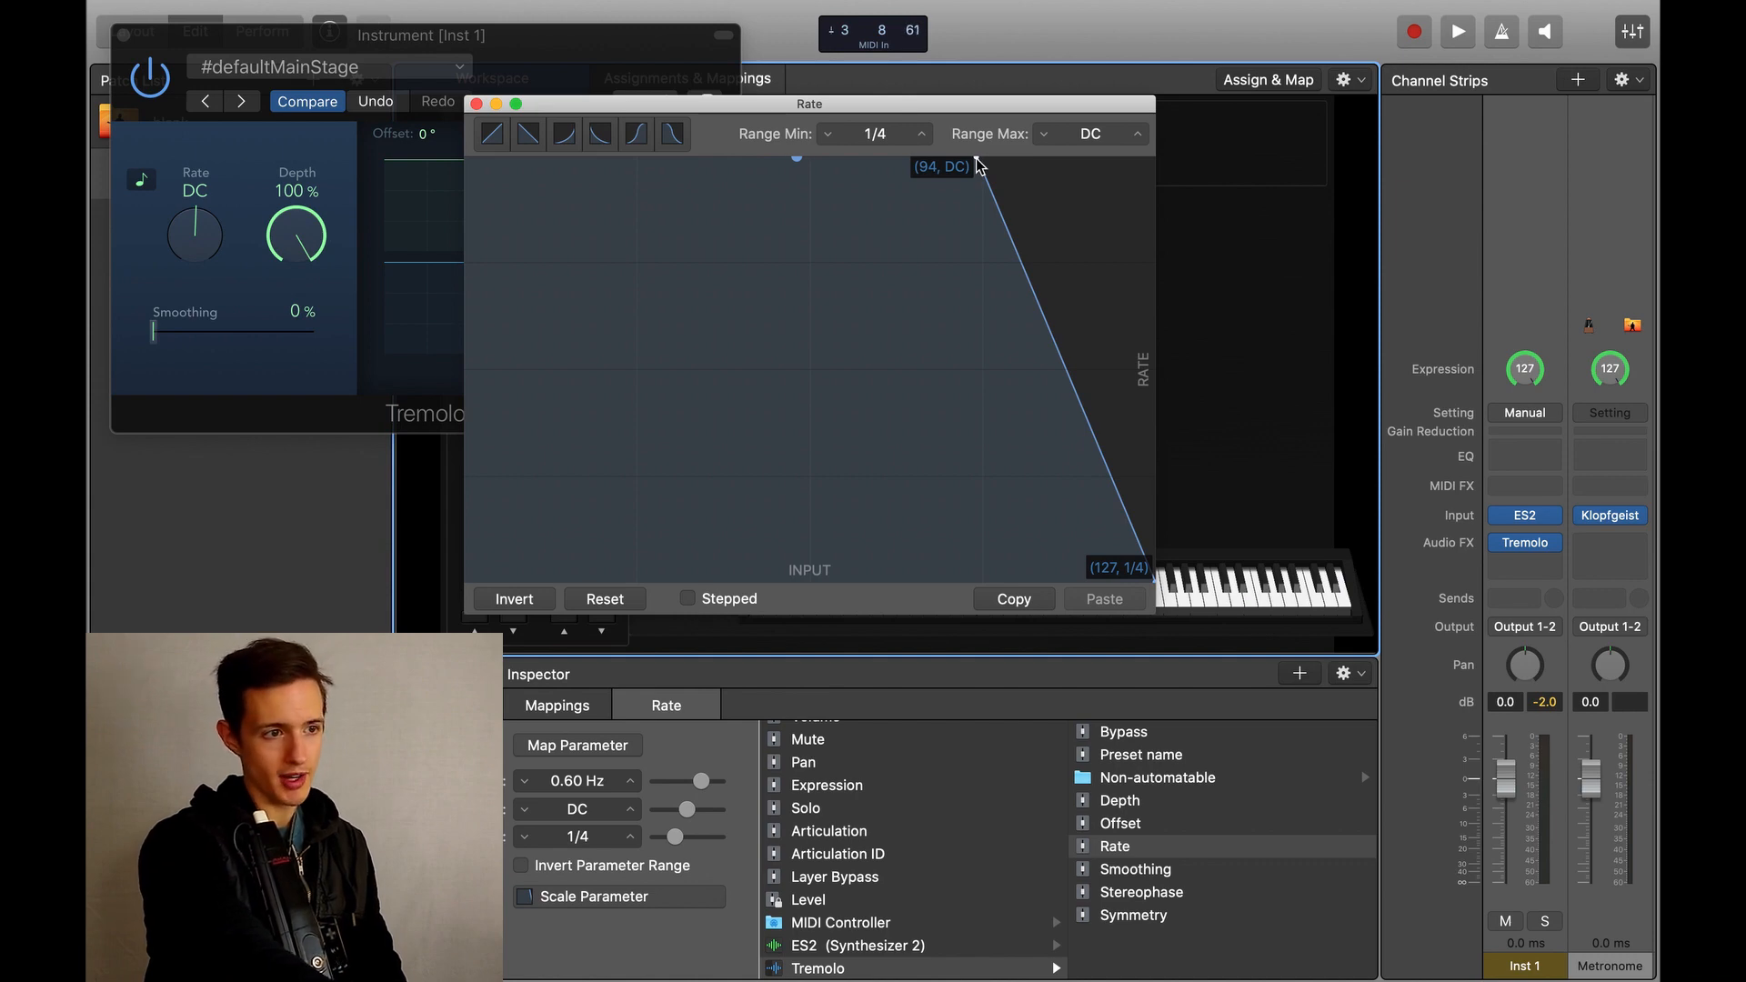
pyautogui.moveTo(978, 163); pyautogui.dragTo(954, 163)
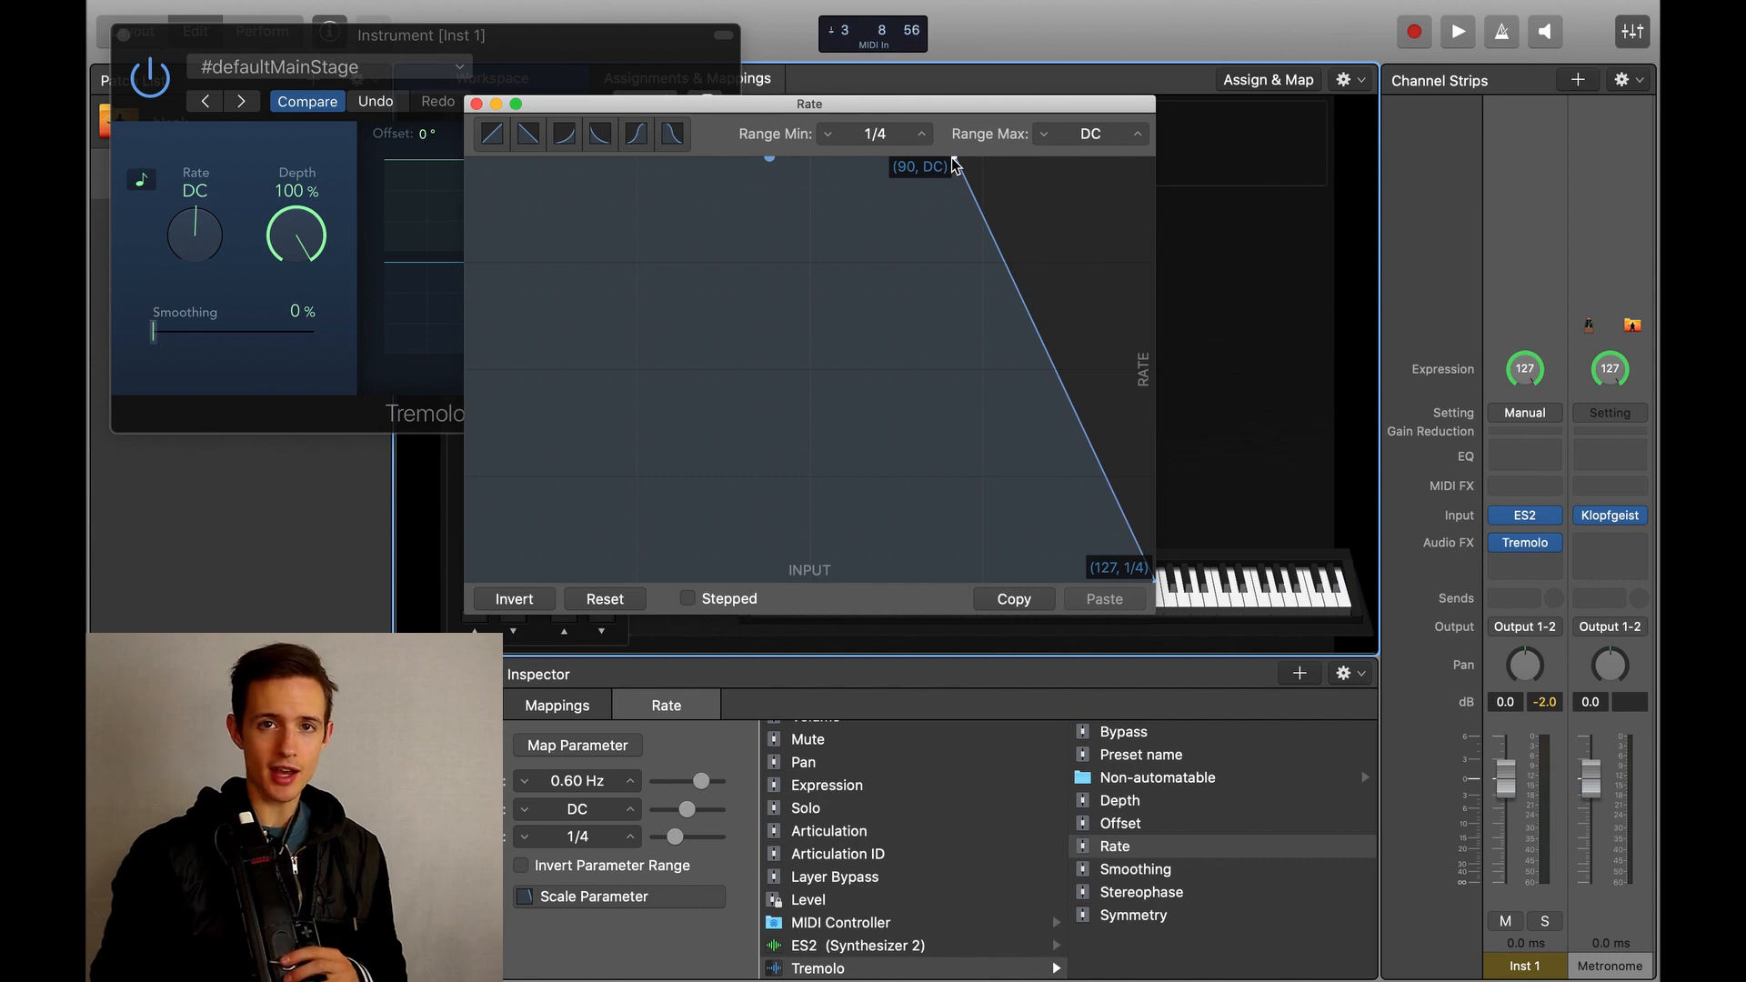